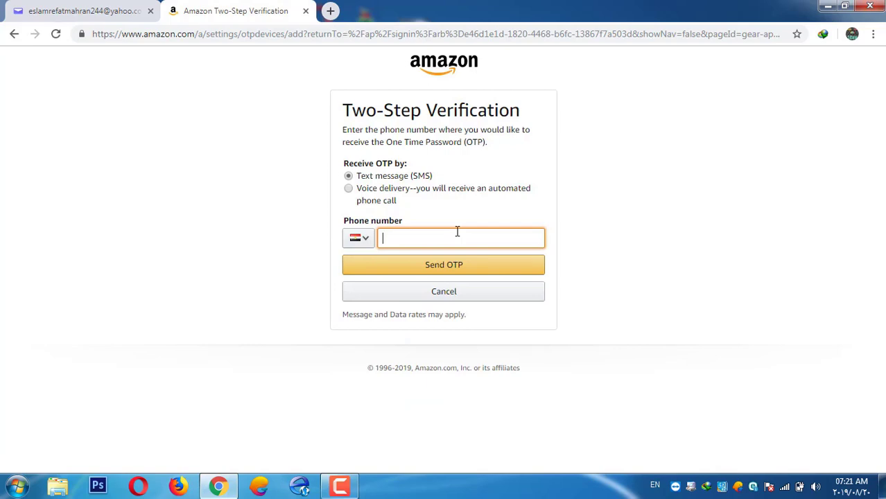
- Enter the account phone number, request a one-time password, and confirm the received code
click(437, 270)
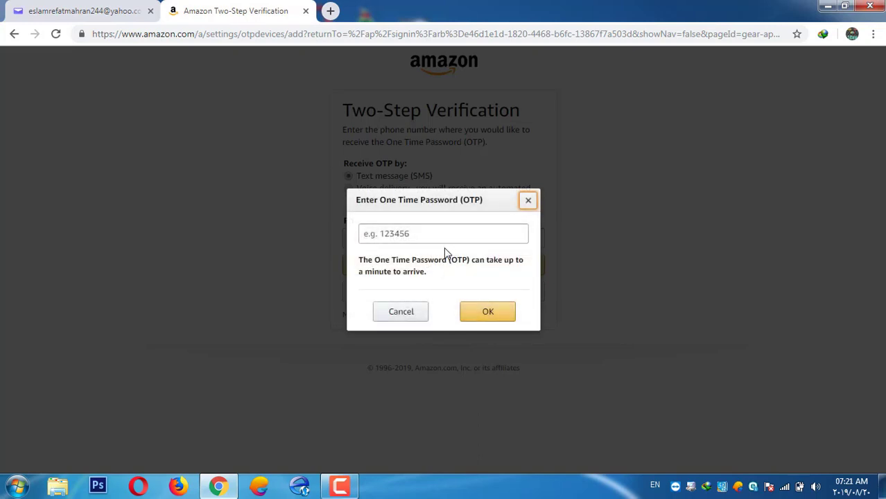
click(469, 239)
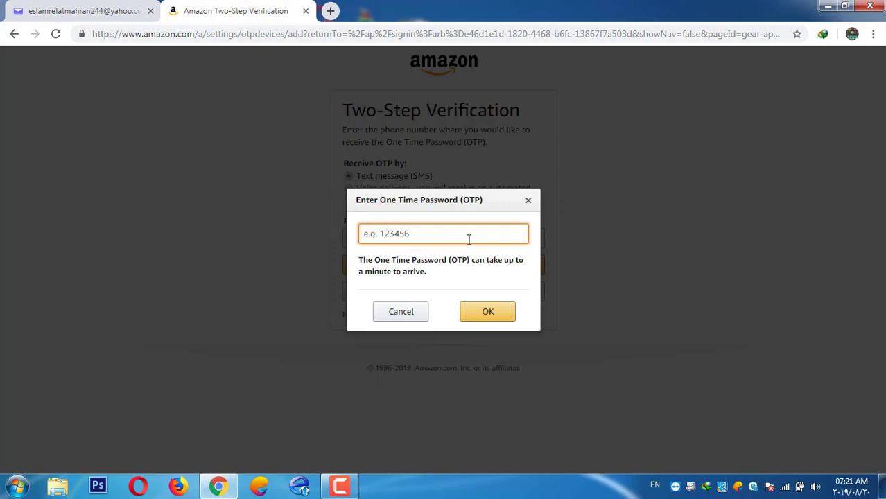
click(485, 312)
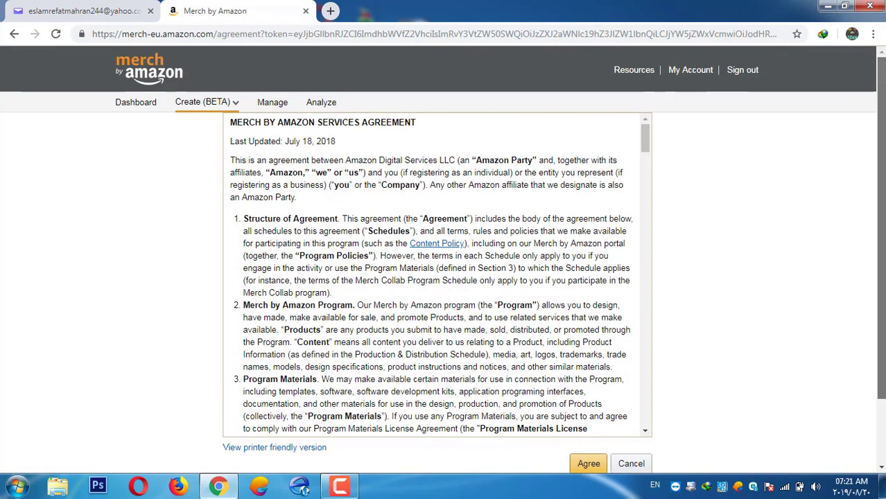
- Scroll through the Merch services agreement, agree to it, and begin the account application
scroll(707, 324, down, 1)
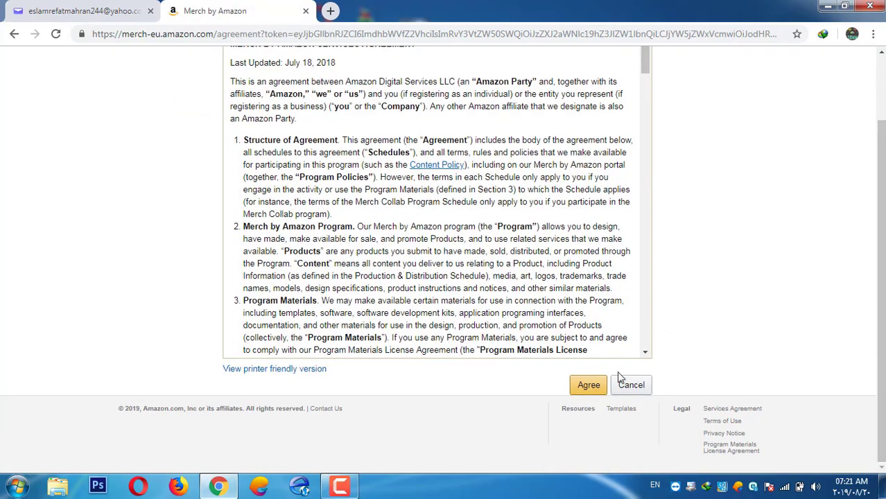
drag(652, 76, 646, 352)
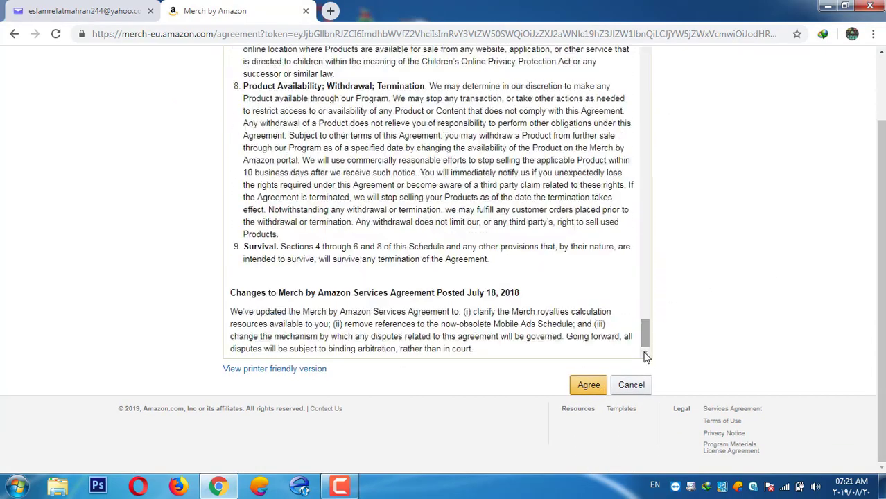
click(591, 388)
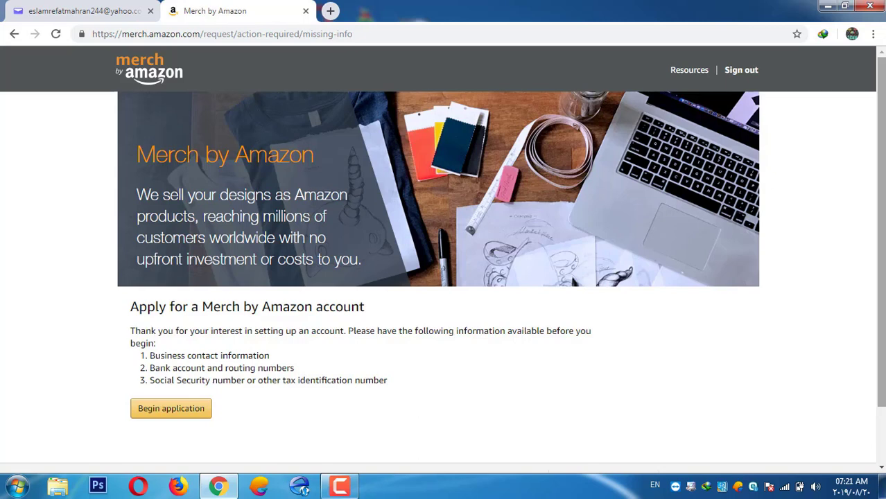
click(143, 409)
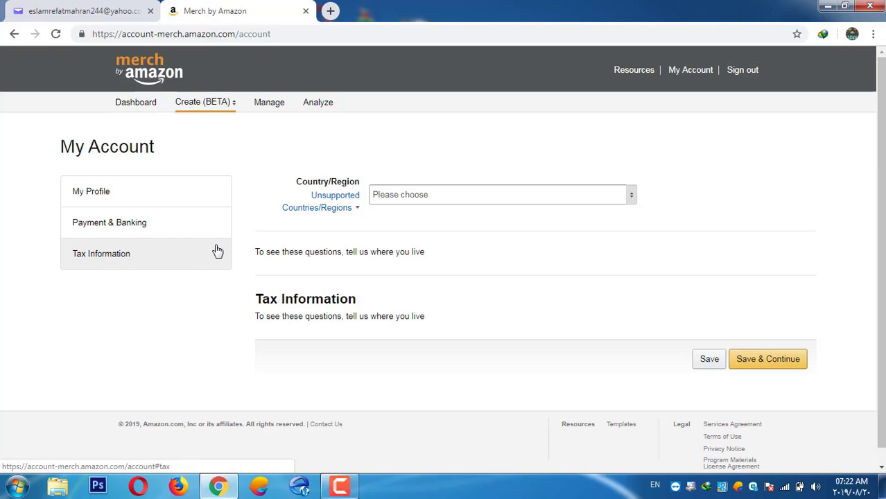
- Set Country/Region to Egypt
click(412, 196)
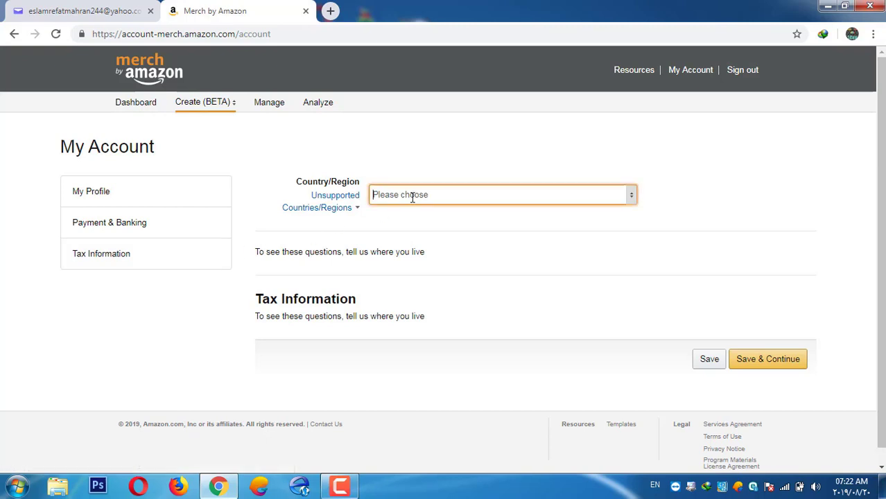
text(egy)
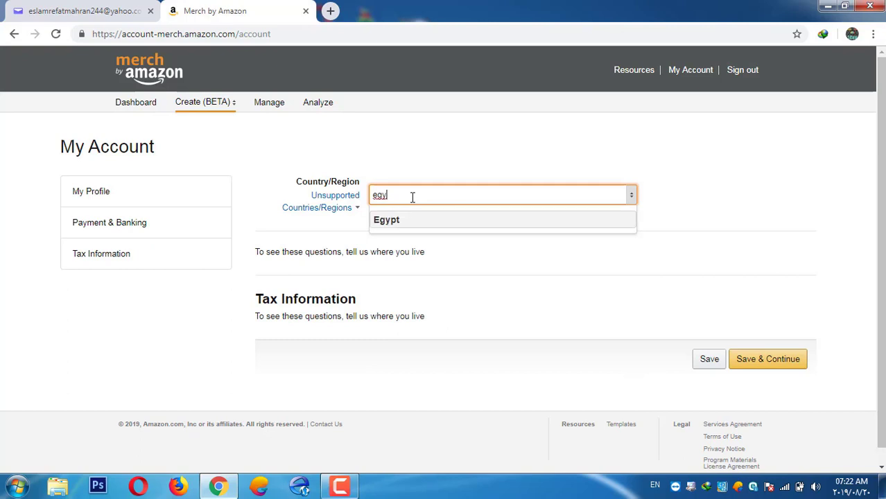
click(443, 221)
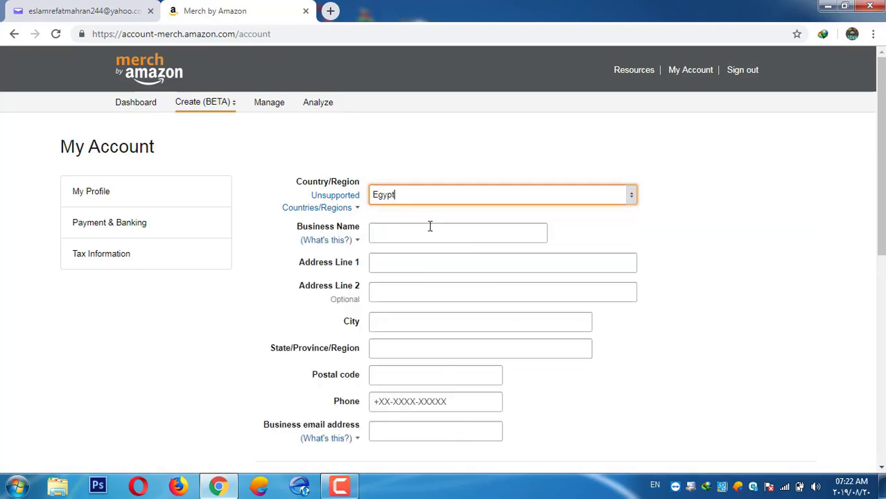
- Fill in the business name, first address line, city and state fields
click(377, 236)
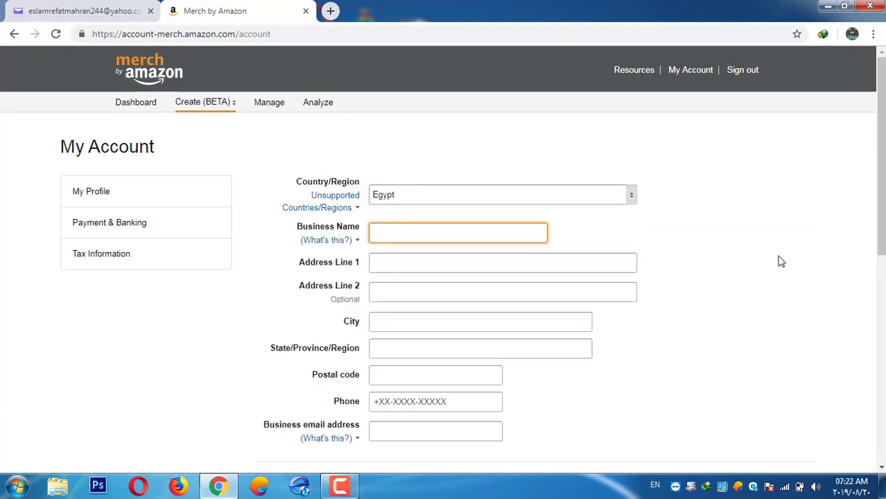
text(eslam)
key(Tab)
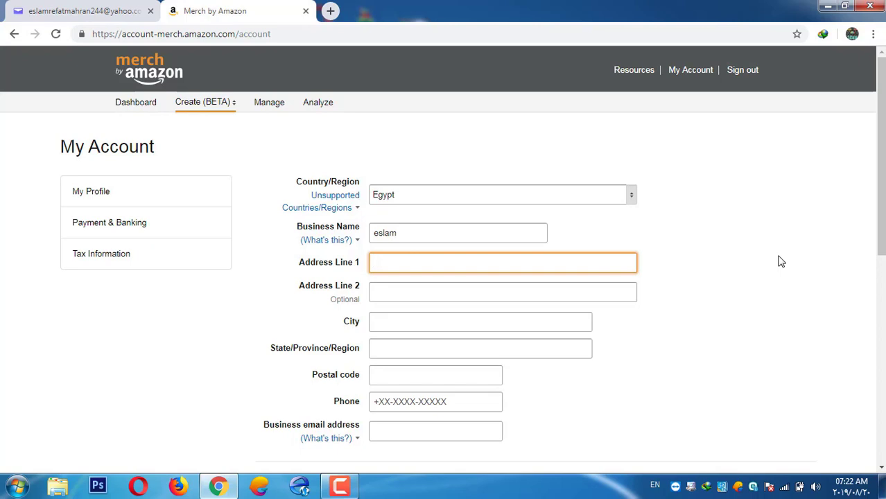
text(sohag)
key(Tab)
key(Tab)
text(sohag)
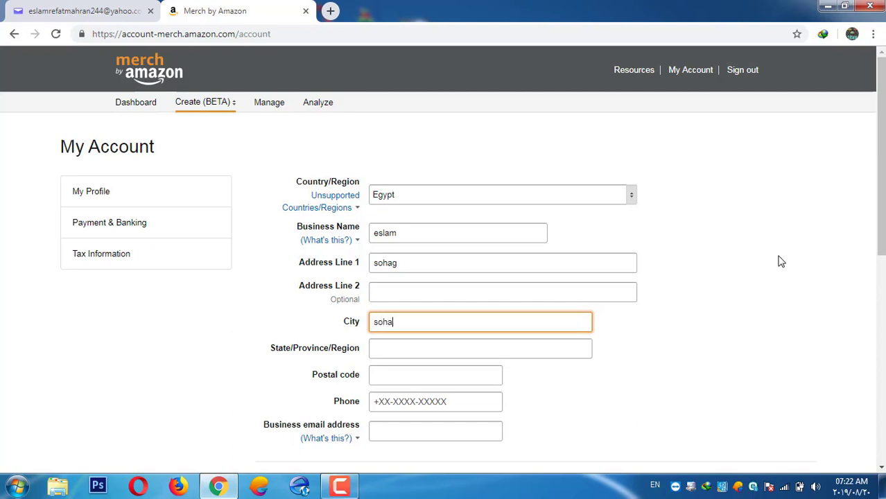
key(Tab)
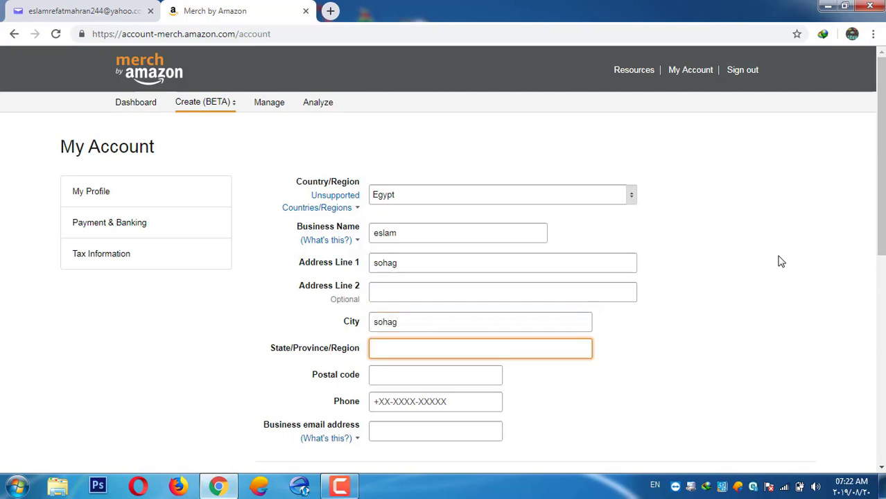
text(sohag)
key(Tab)
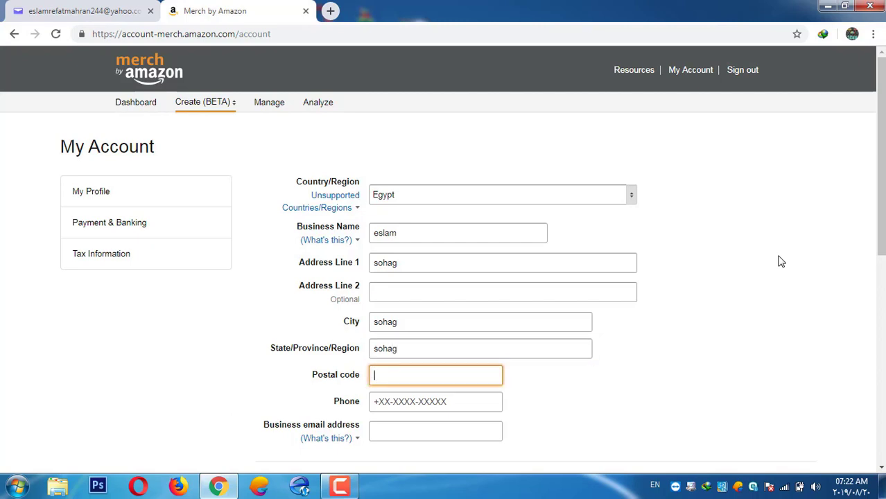
click(331, 11)
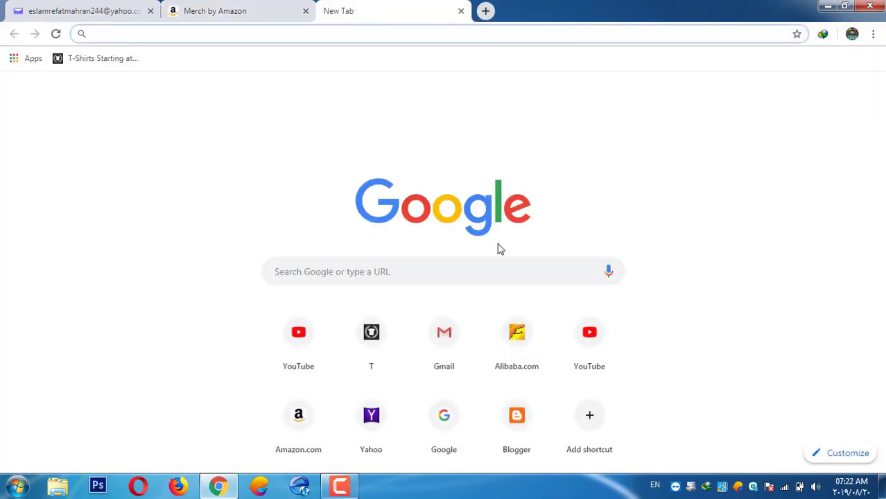
- Search Google for the city's postal code
click(494, 265)
text(;] fvd])
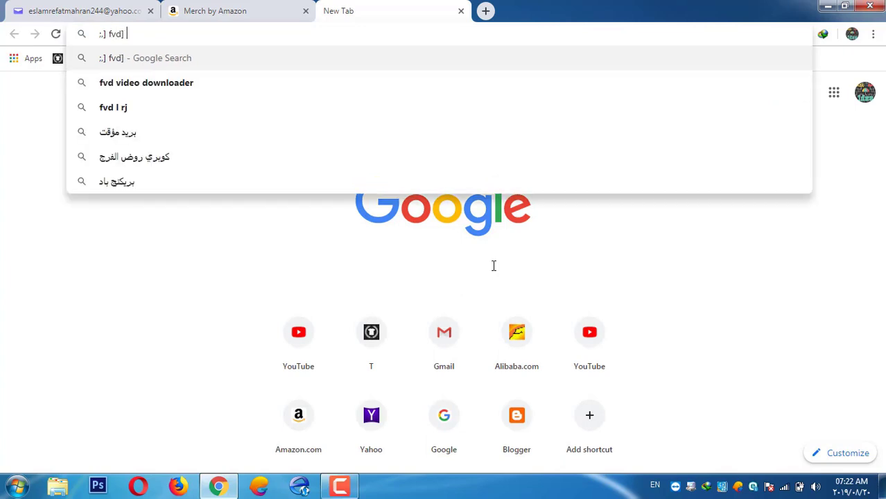
text( s,ih[)
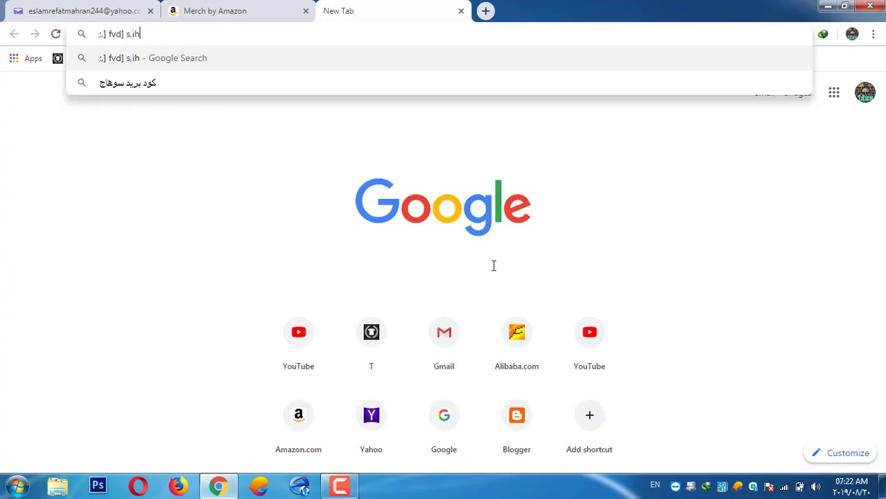
key(Return)
right_click(639, 124)
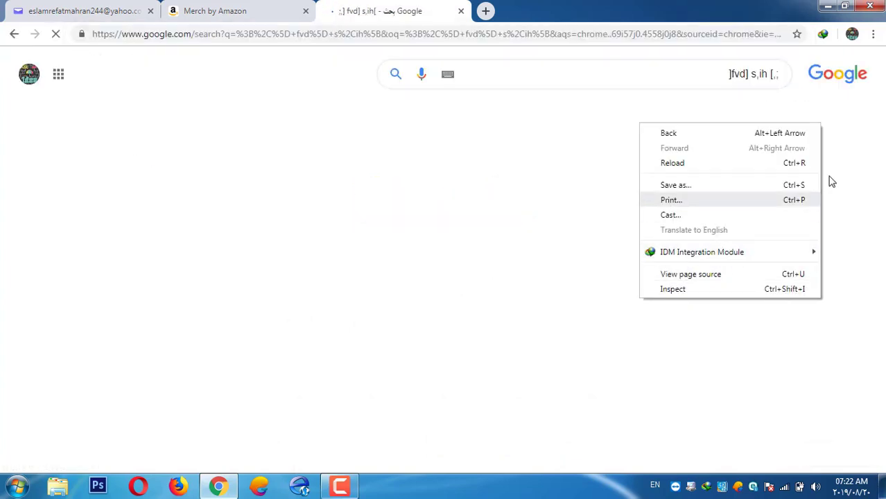
key(Escape)
scroll(443, 263, down, 3)
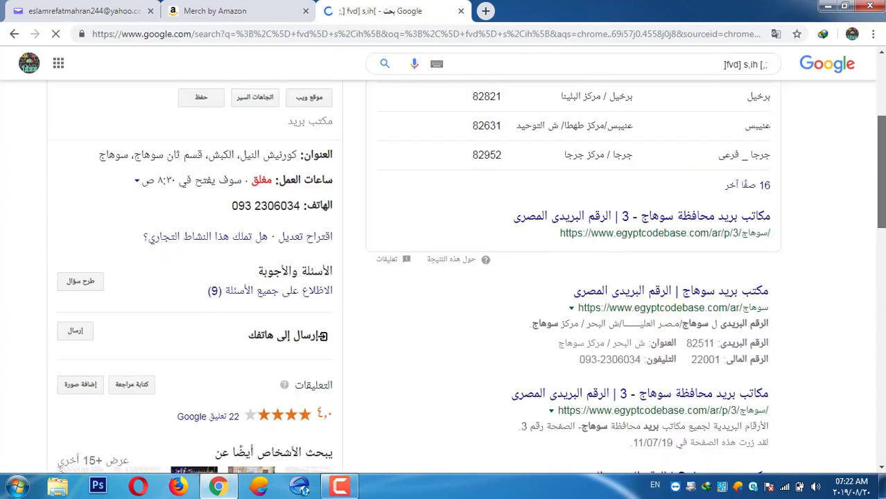
scroll(444, 263, up, 3)
scroll(803, 329, down, 3)
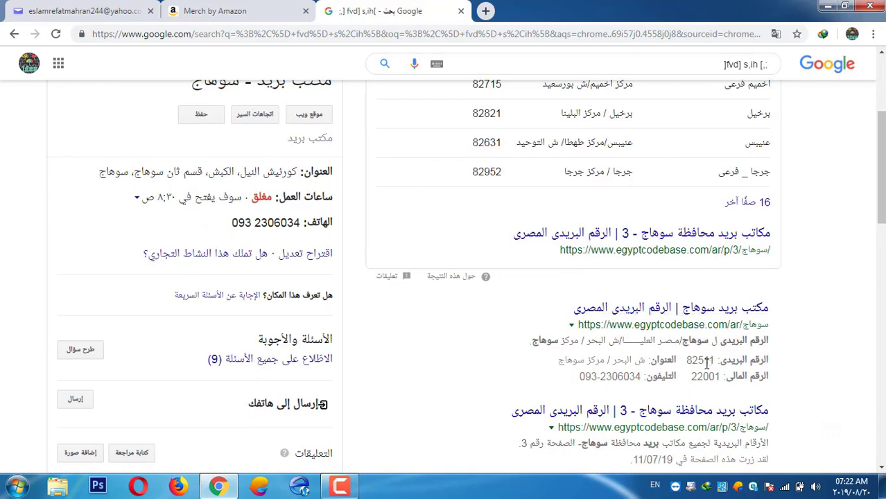
- Copy the postal code 82511 from the results and return to the Merch form
double_click(700, 362)
right_click(700, 362)
click(714, 368)
click(232, 12)
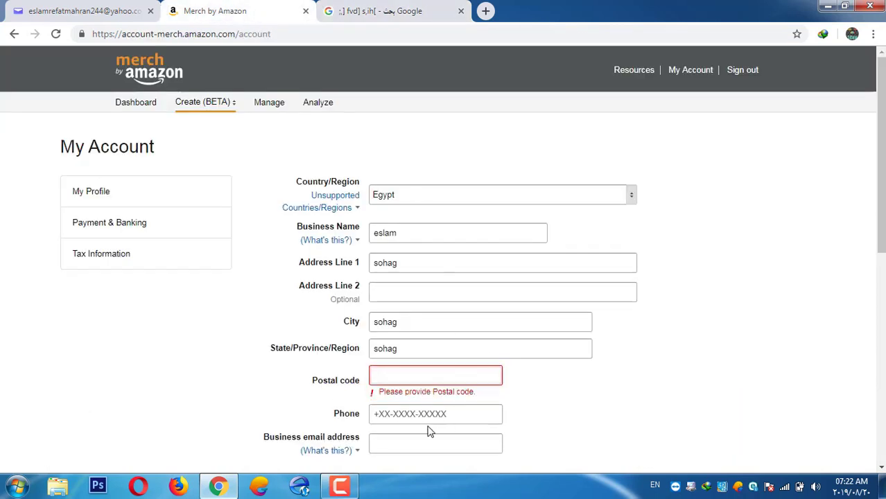
- Paste 82511 into the Postal code field
right_click(425, 371)
click(418, 375)
right_click(418, 375)
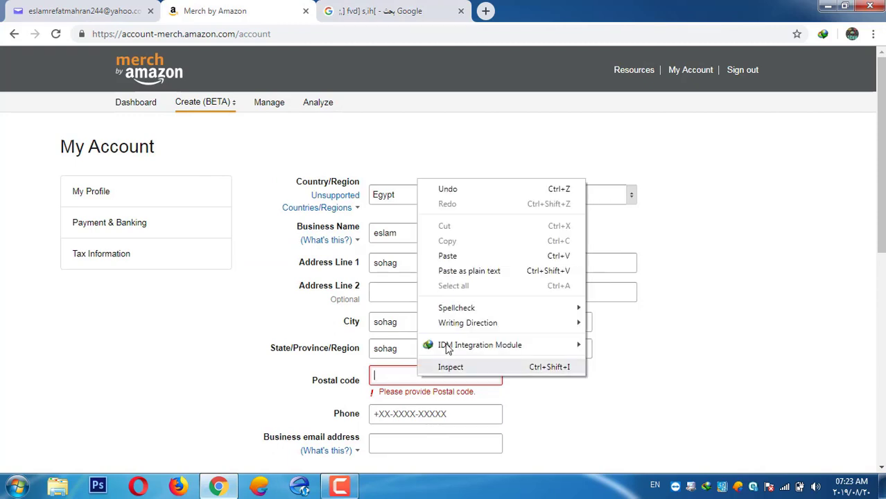
click(455, 276)
- Enter the phone number and clear a mistaken entry from the business e-mail field
click(443, 414)
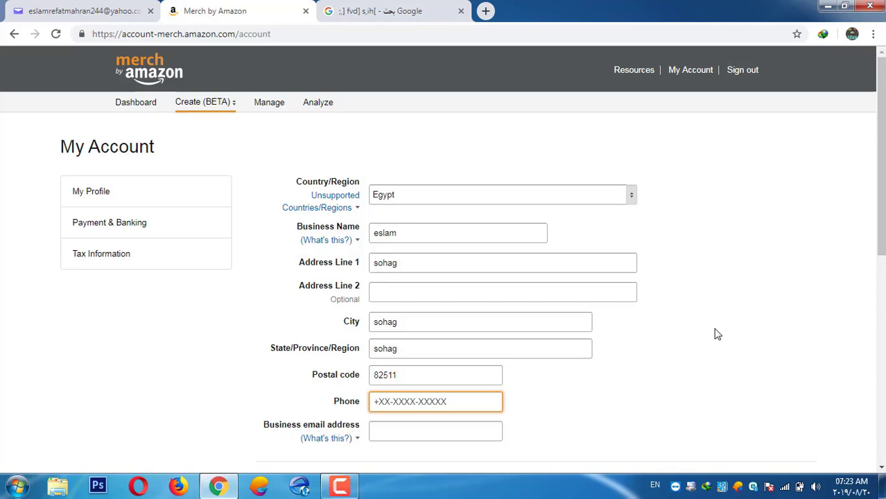
text(01)
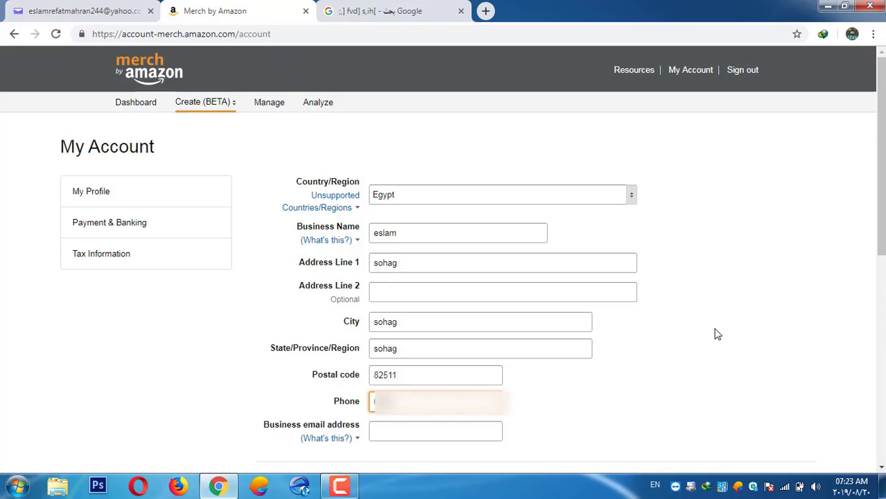
text(12)
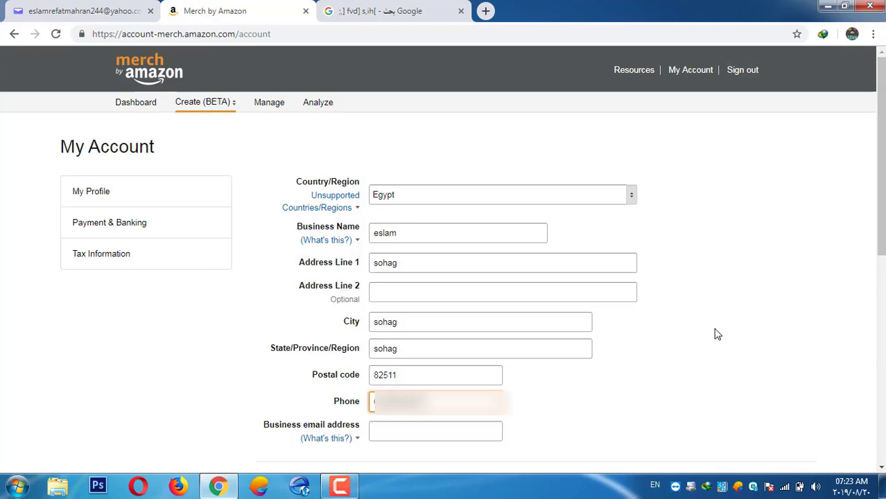
key(Tab)
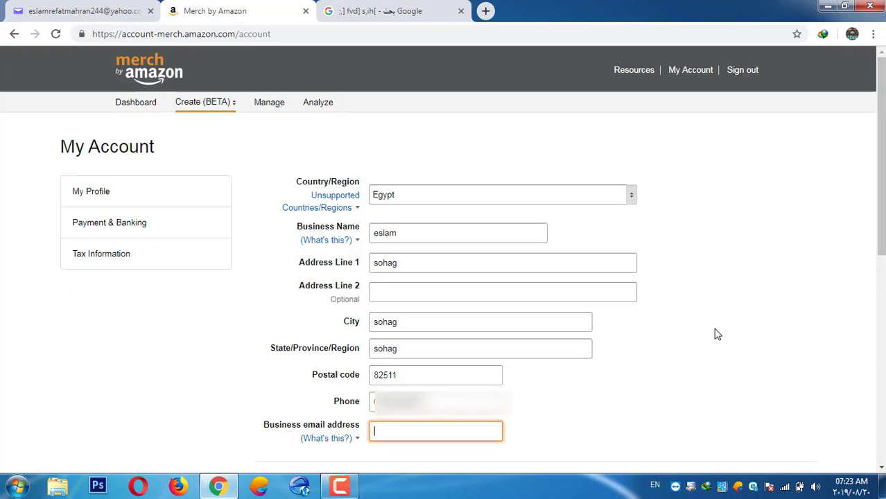
text(82511)
key(BackSpace)
key(BackSpace)
key(BackSpace)
key(BackSpace)
key(BackSpace)
click(69, 11)
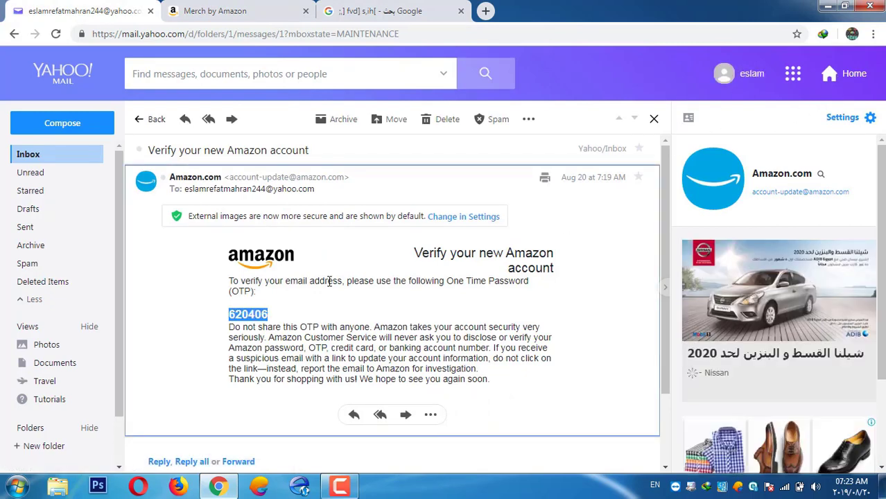
- Copy the recipient e-mail address from Amazon's verification message
click(280, 194)
double_click(280, 191)
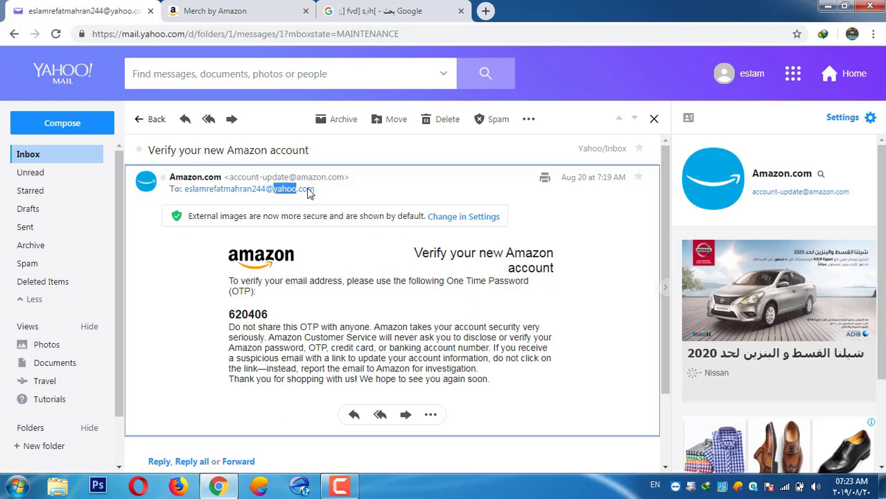
drag(280, 194, 183, 194)
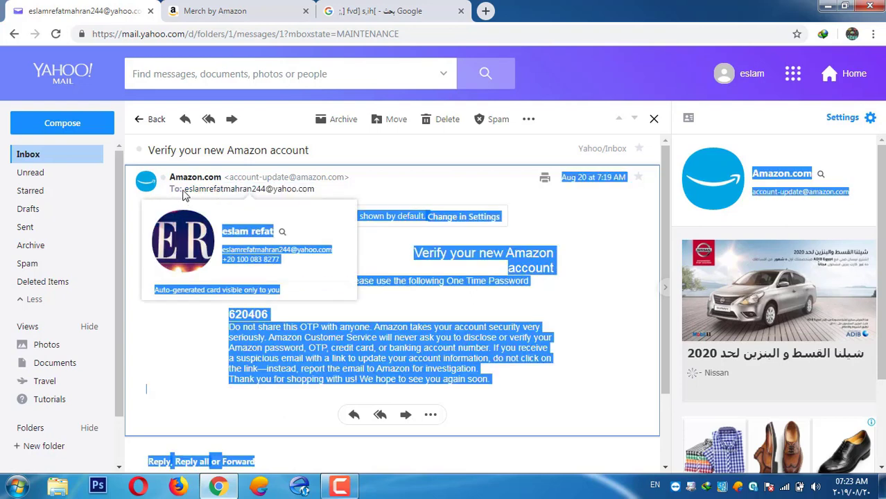
right_click(205, 199)
click(223, 197)
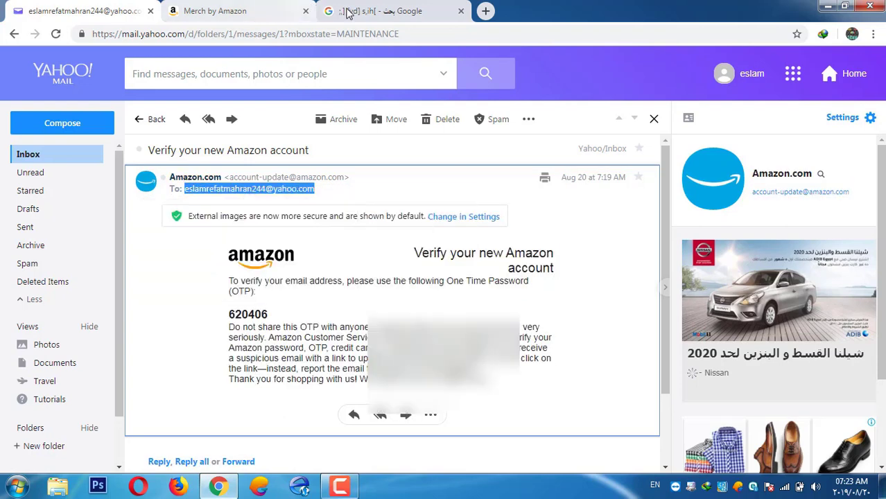
- Paste the copied address into the Merch business email field
click(375, 10)
key(ctrl+shift+Tab)
click(442, 427)
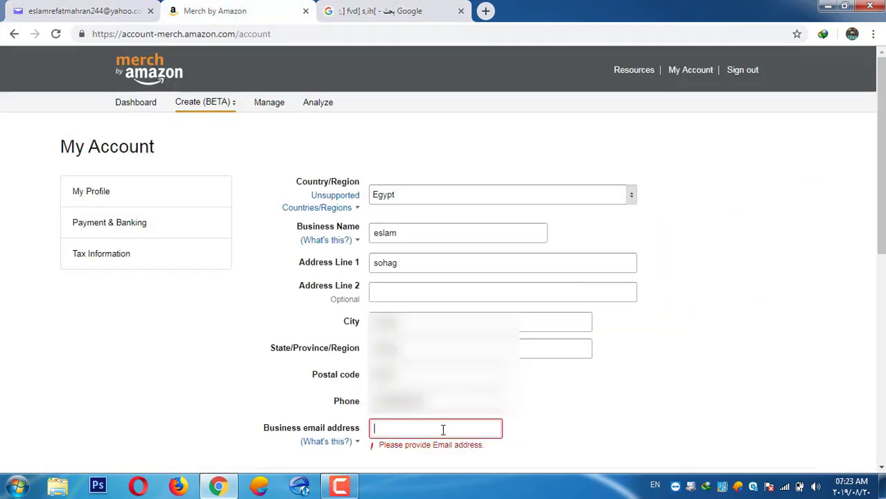
key(ctrl+v)
click(624, 388)
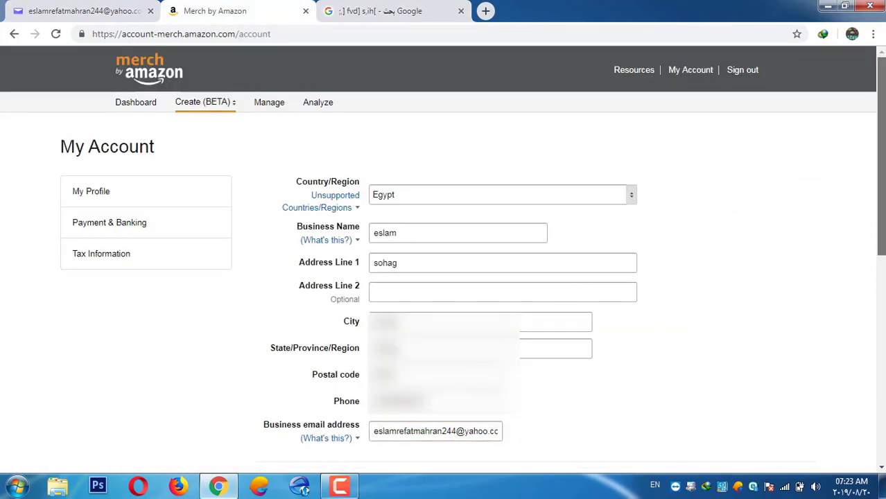
scroll(625, 389, down, 2)
scroll(534, 277, down, 1)
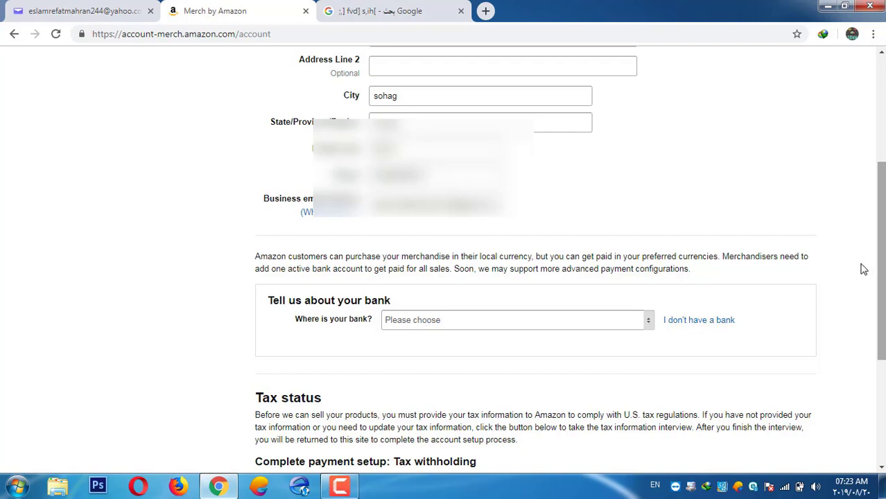
- Load the payoneer.com homepage in the Google tab from the address-bar suggestion
scroll(862, 267, down, 1)
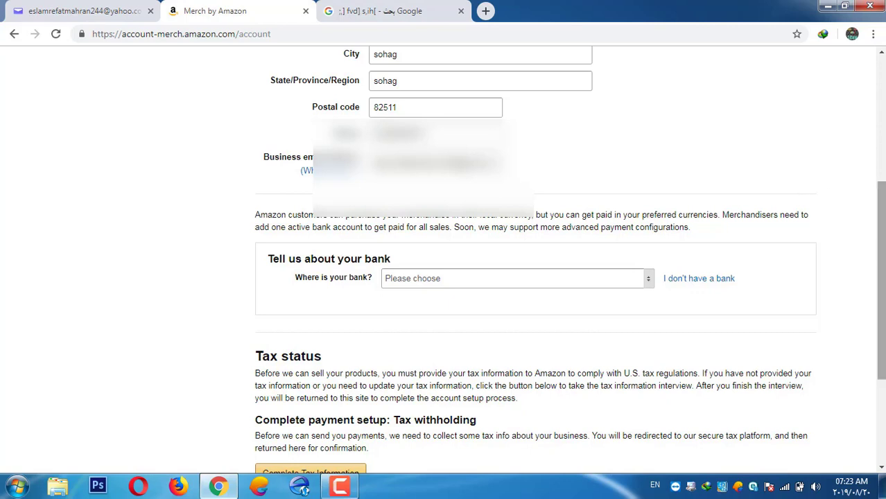
click(393, 12)
click(393, 34)
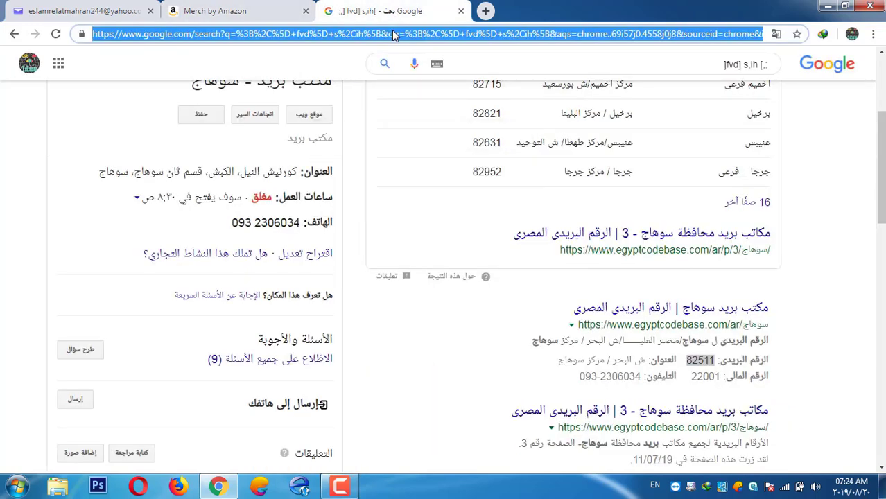
text(pa)
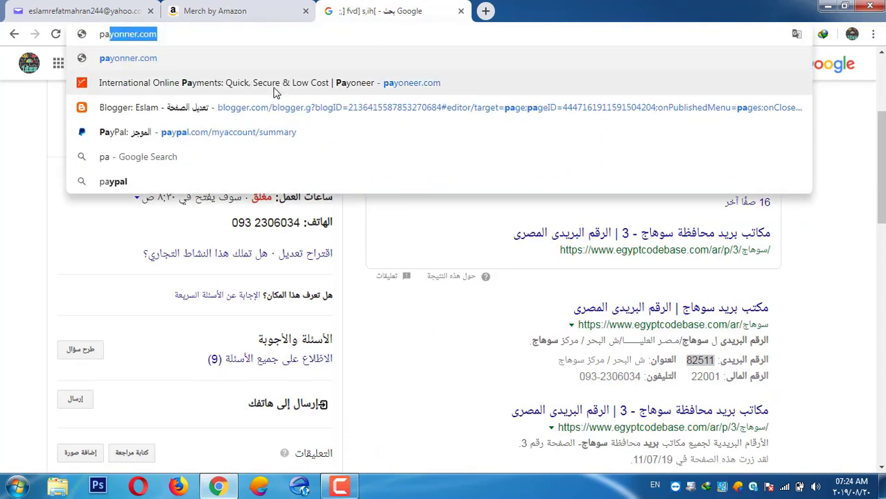
click(275, 90)
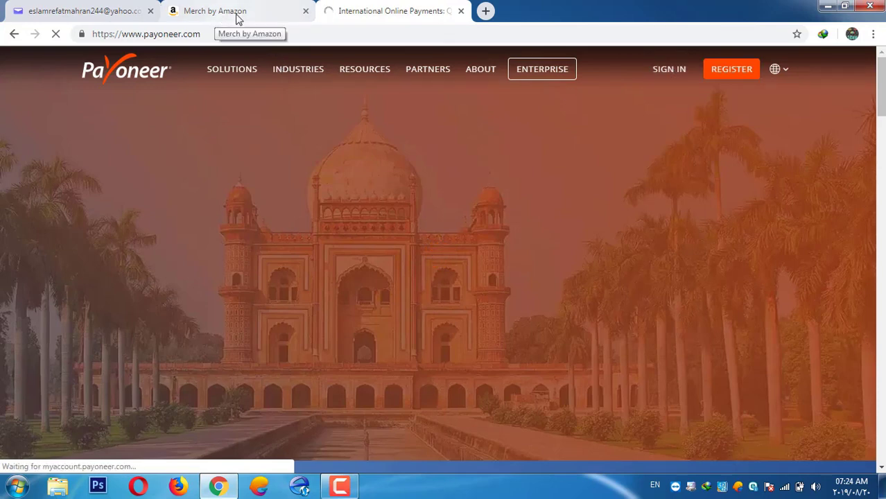
- Sign in to Payoneer with saved credentials and open Global Payment Service receiving accounts
click(669, 70)
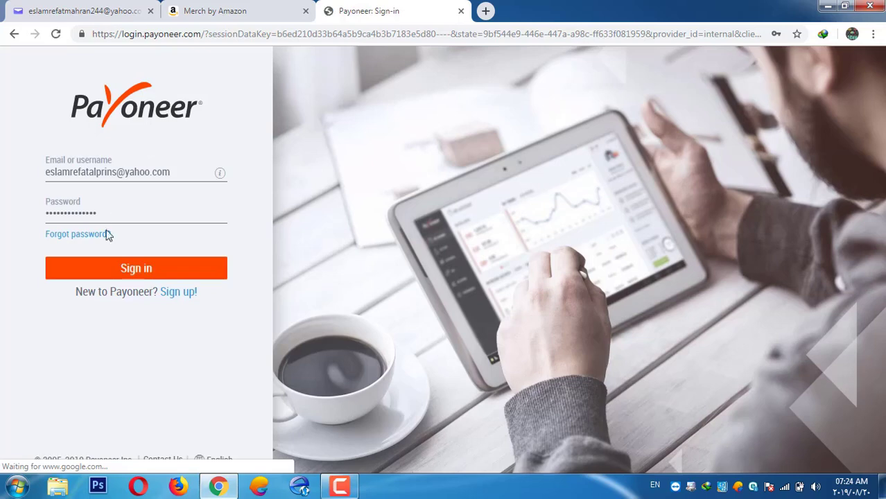
click(116, 275)
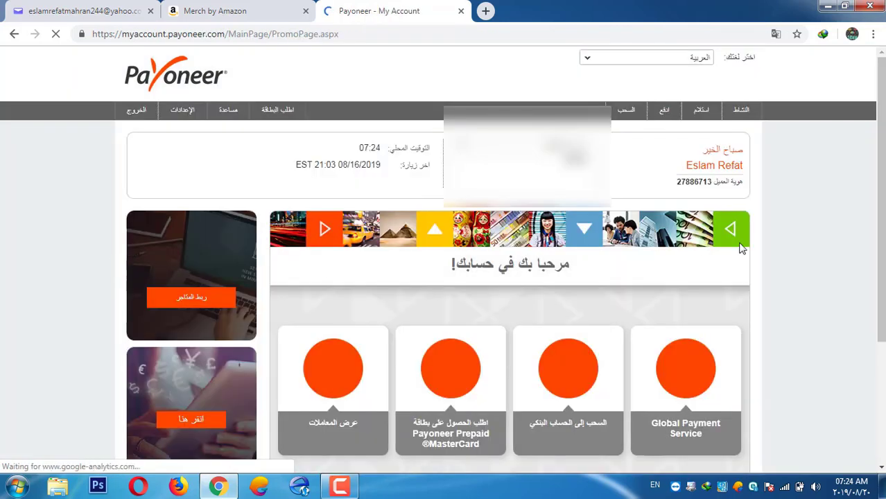
mouse_move(703, 108)
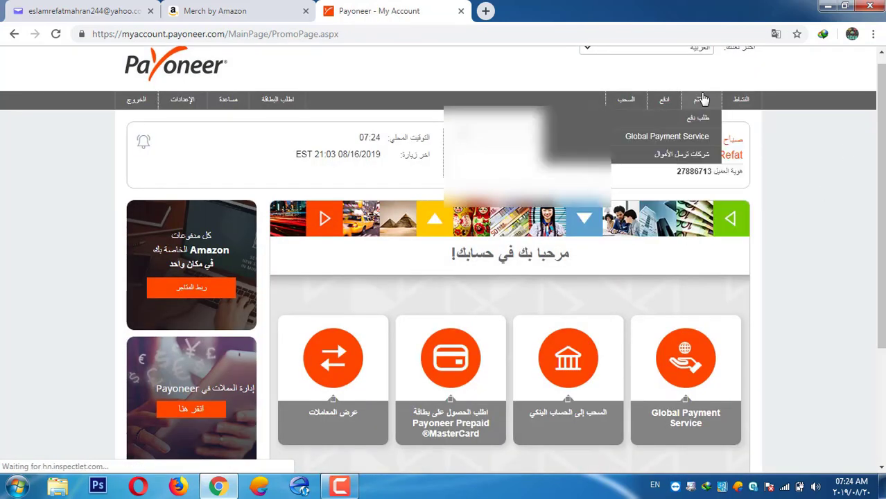
click(686, 141)
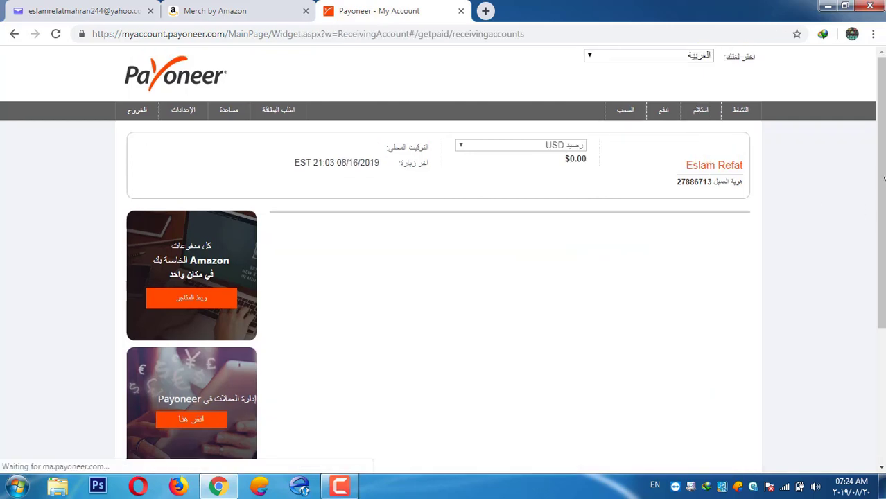
- Review the USD, GBP and EUR receiving account cards, then return to the Merch form
scroll(884, 179, down, 1)
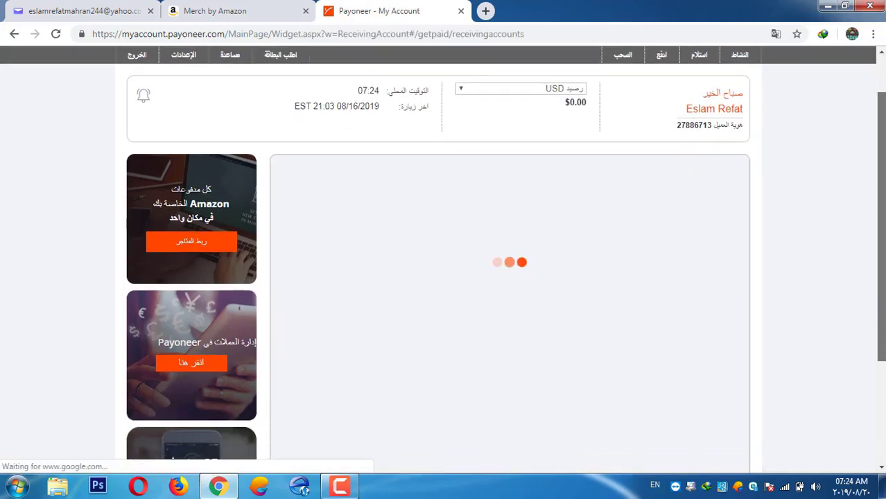
scroll(442, 258, down, 1)
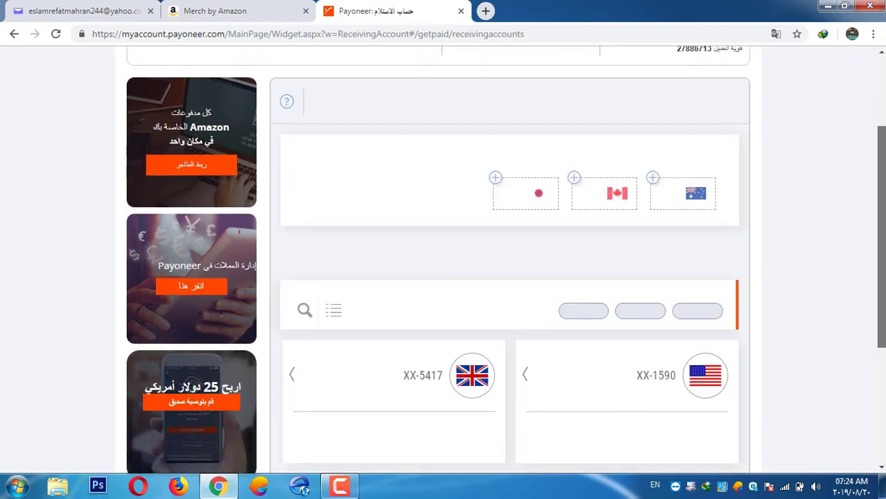
scroll(442, 258, down, 2)
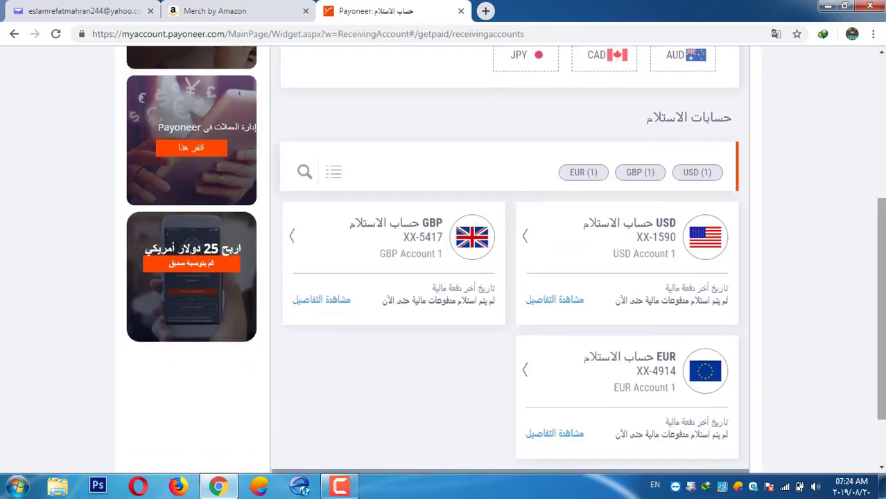
scroll(442, 258, down, 1)
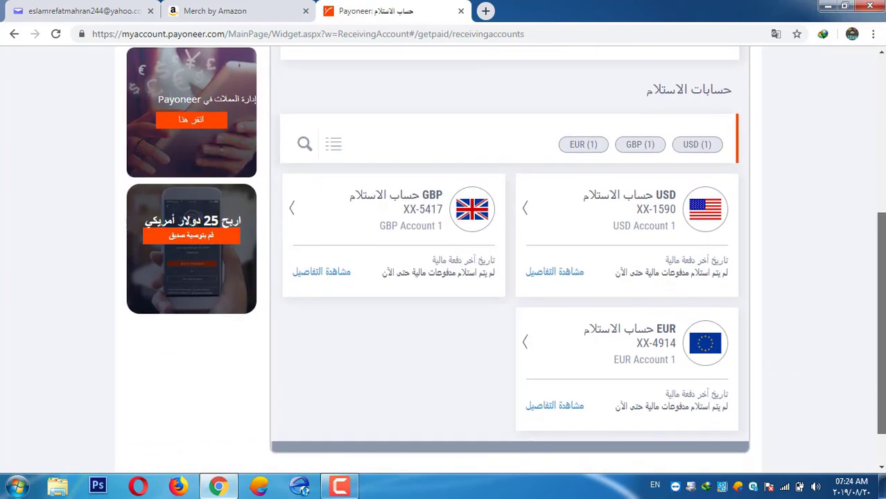
scroll(442, 258, up, 2)
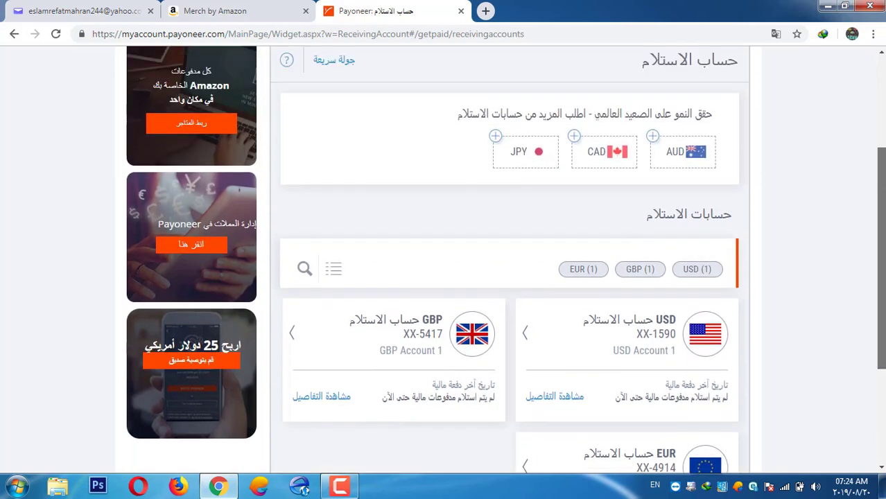
scroll(442, 258, down, 1)
scroll(442, 258, up, 2)
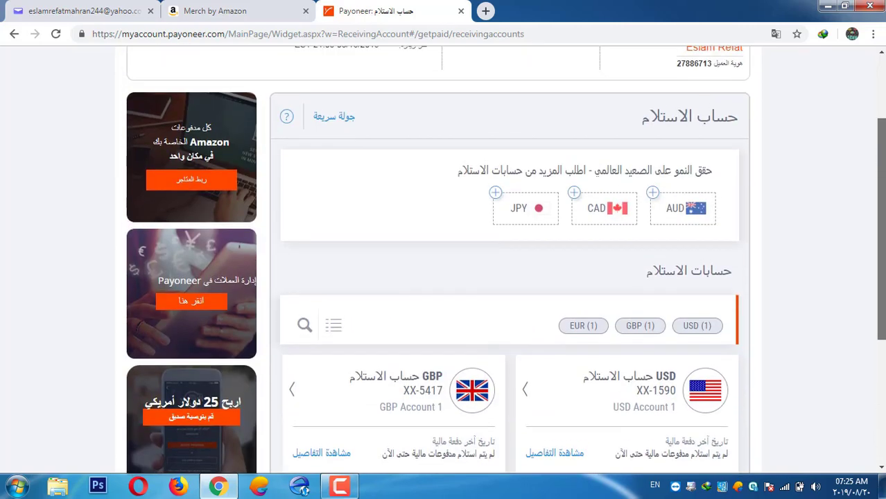
scroll(879, 270, down, 3)
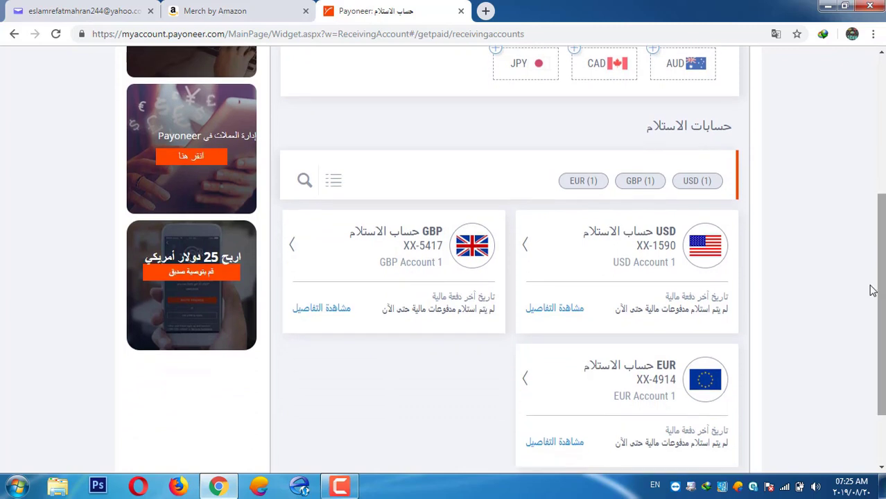
scroll(880, 278, down, 1)
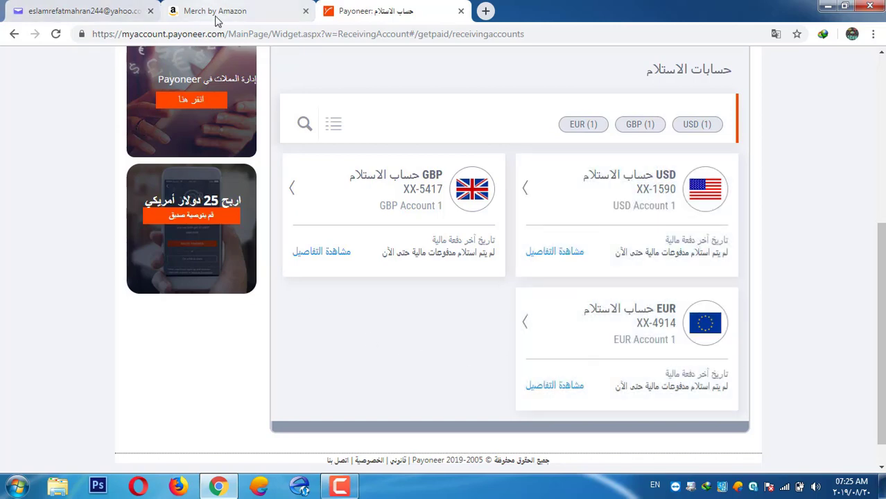
click(236, 13)
- Set 'Where is your bank?' to Germany so the EUR bank fields appear
click(495, 279)
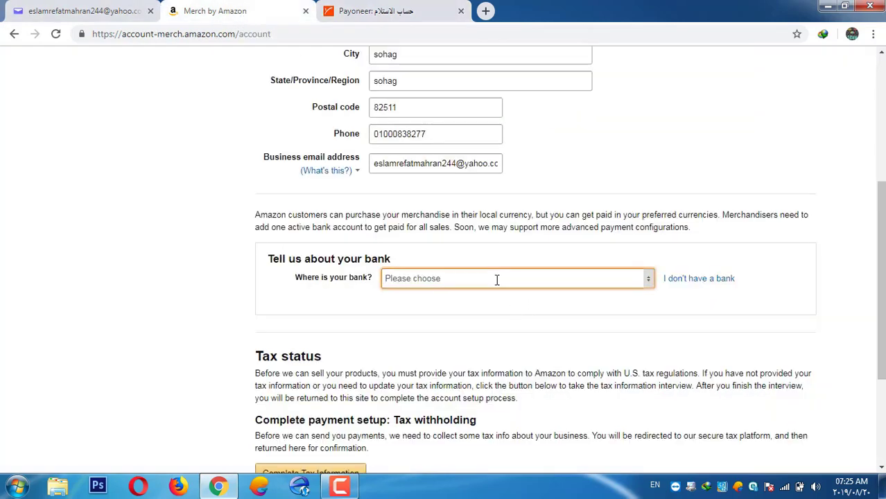
text(gy)
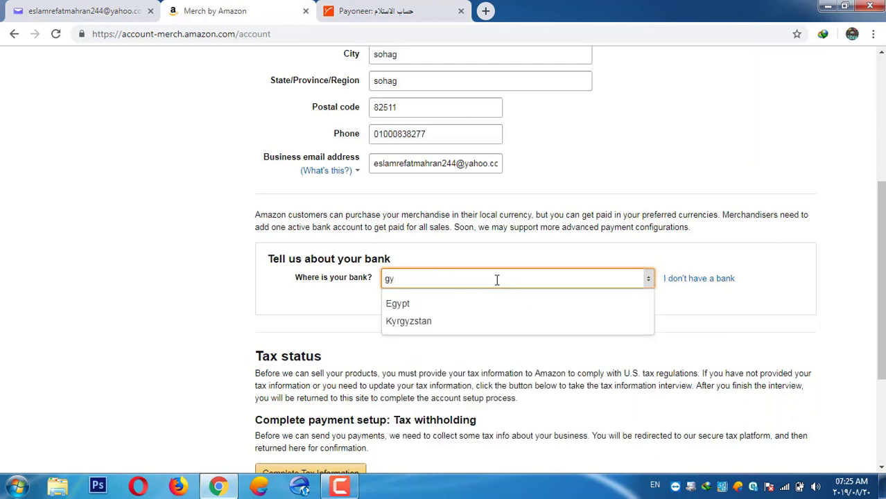
text(g)
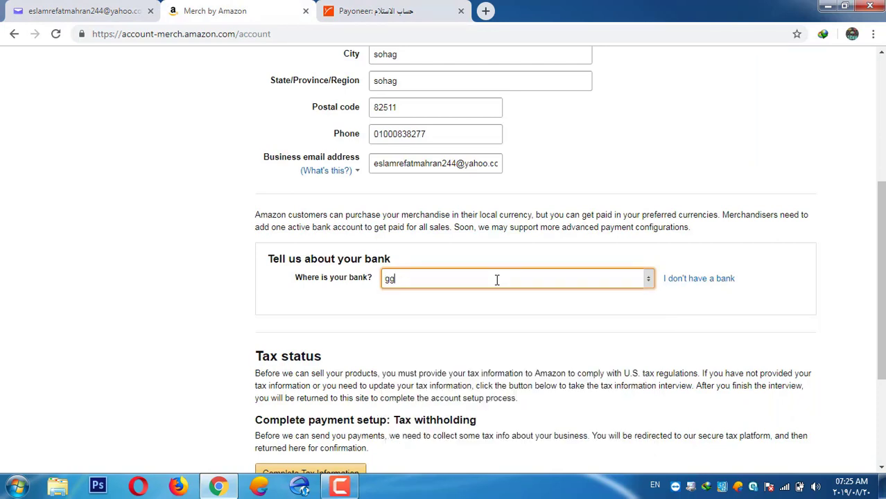
key(BackSpace)
key(BackSpace)
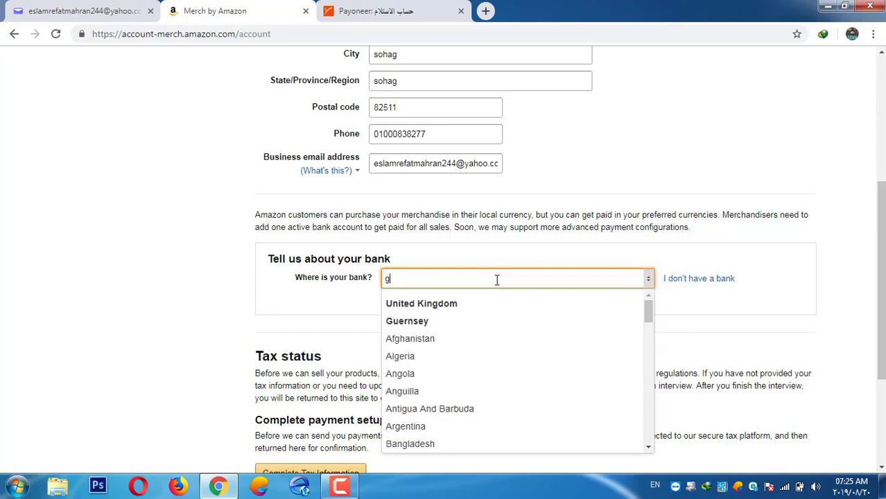
text(er)
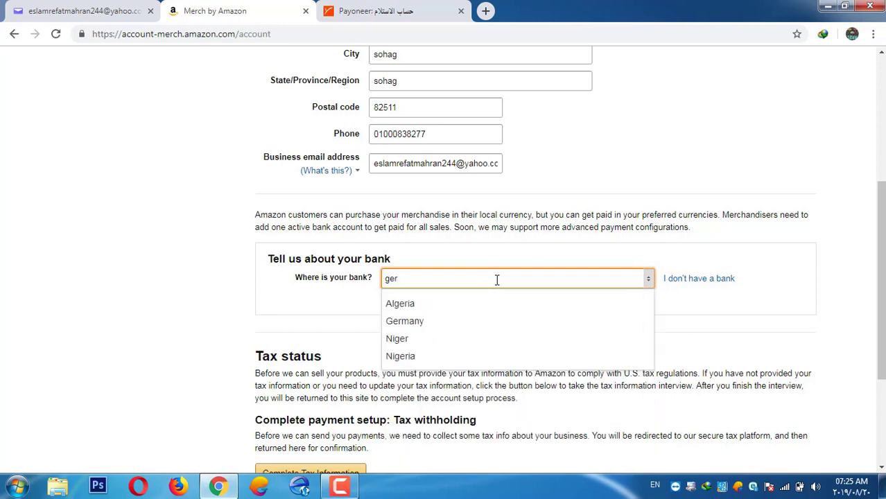
click(437, 323)
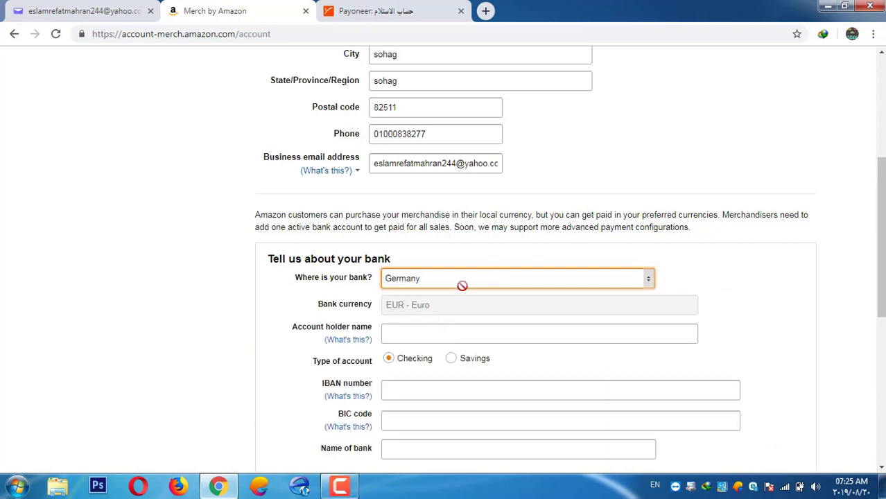
scroll(880, 249, down, 2)
scroll(880, 249, down, 2)
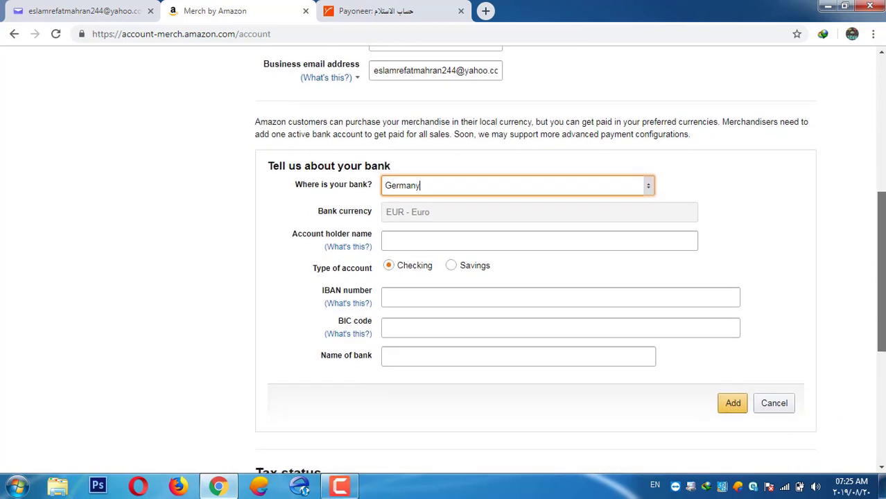
click(421, 12)
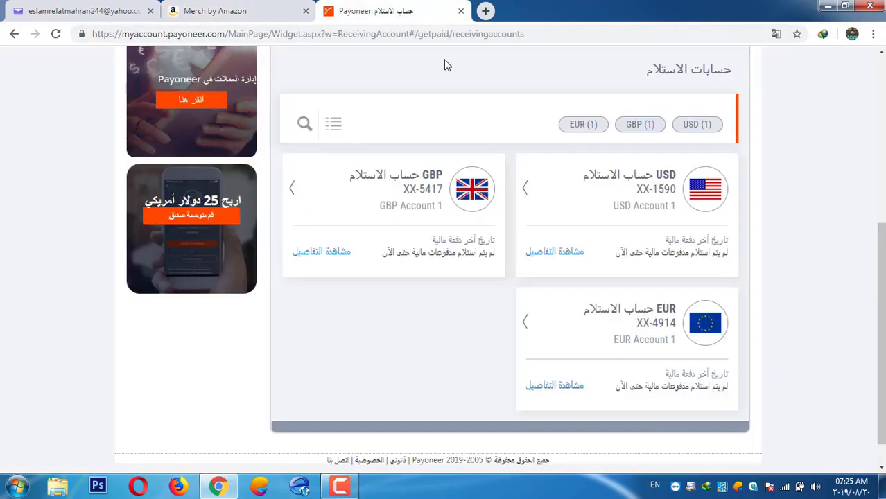
- Copy the bank name Wirecard Bank AG from Payoneer's EUR details into the Merch bank name field
click(562, 386)
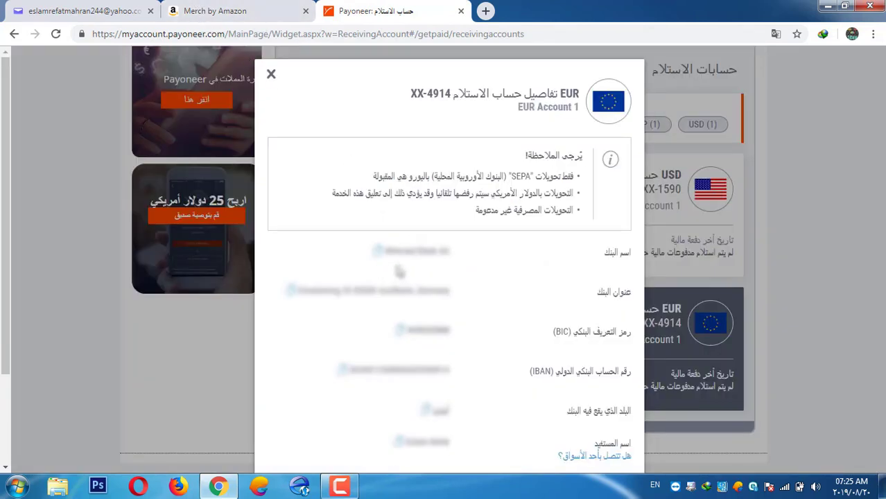
double_click(412, 252)
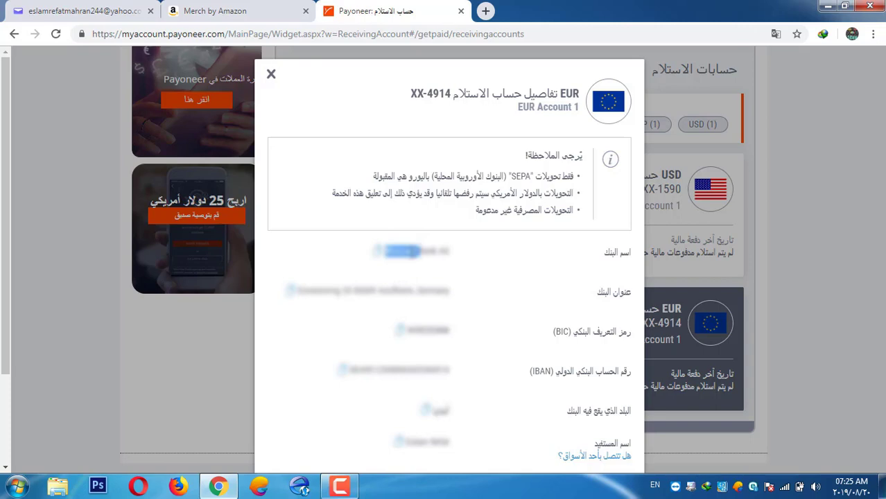
drag(383, 251, 450, 251)
right_click(451, 267)
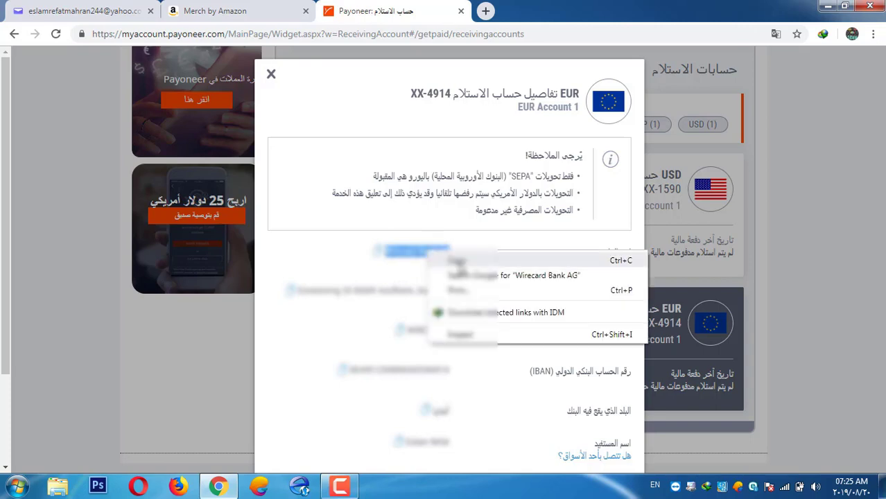
click(461, 262)
click(98, 12)
click(207, 12)
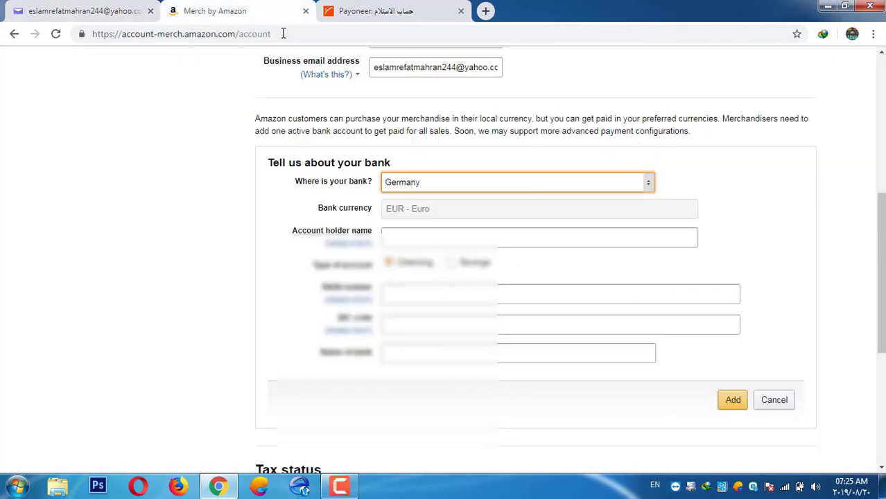
click(412, 355)
right_click(407, 354)
click(450, 231)
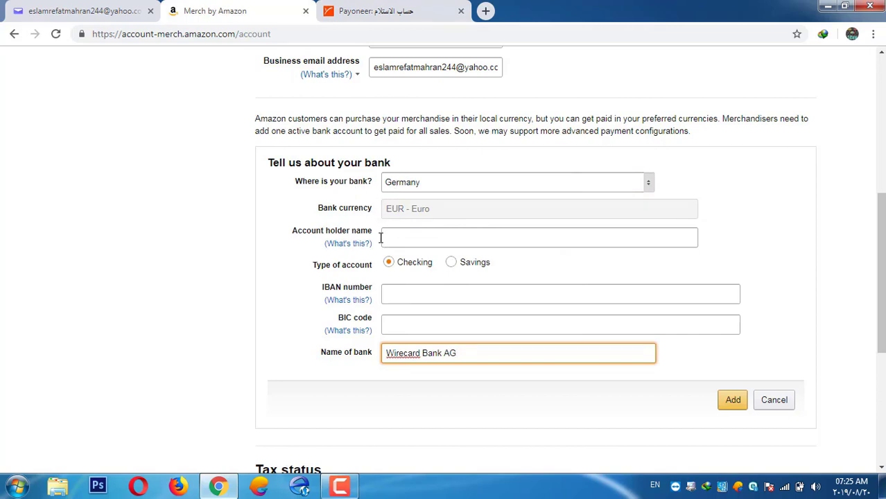
- Copy the account holder's name from Payoneer into the account holder field
click(368, 19)
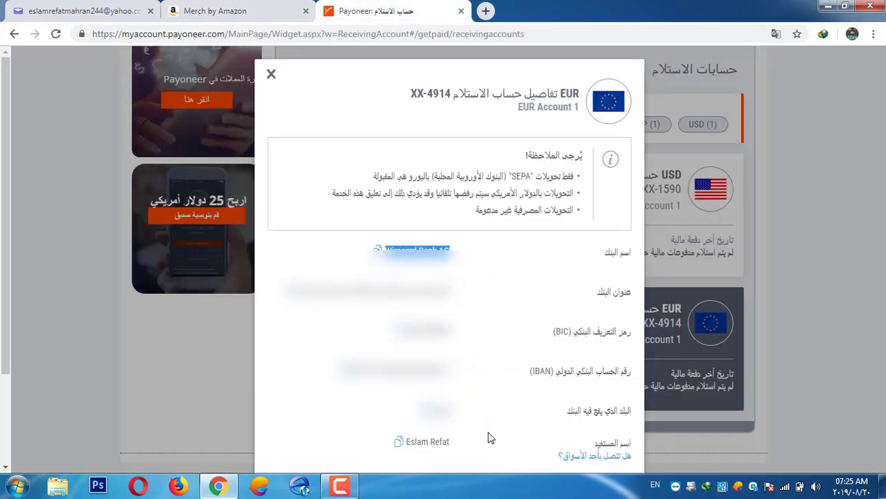
triple_click(438, 442)
right_click(433, 440)
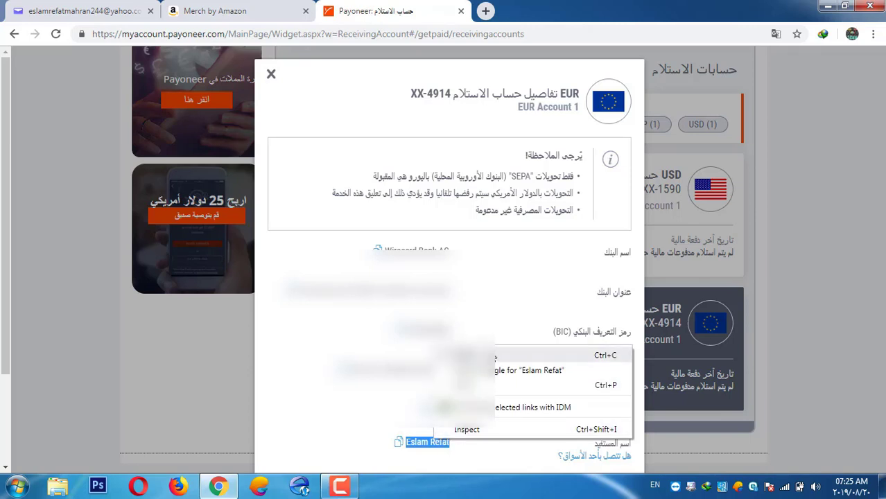
click(471, 355)
click(215, 11)
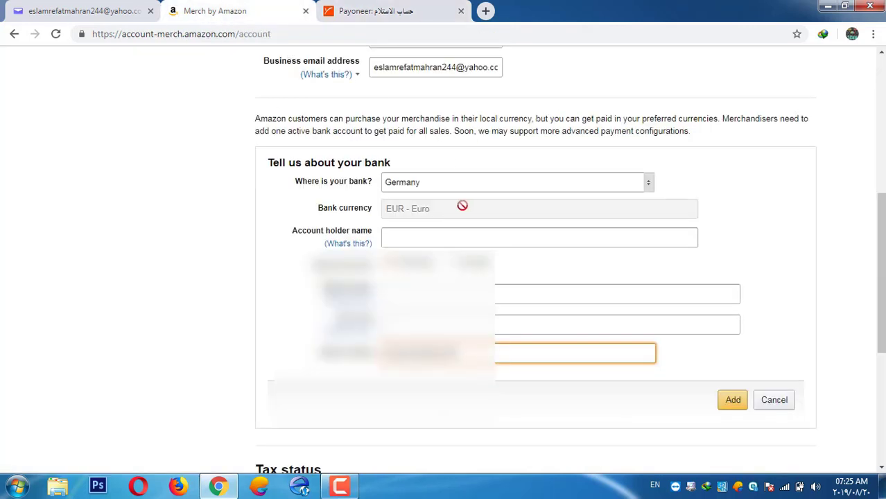
right_click(428, 240)
click(459, 313)
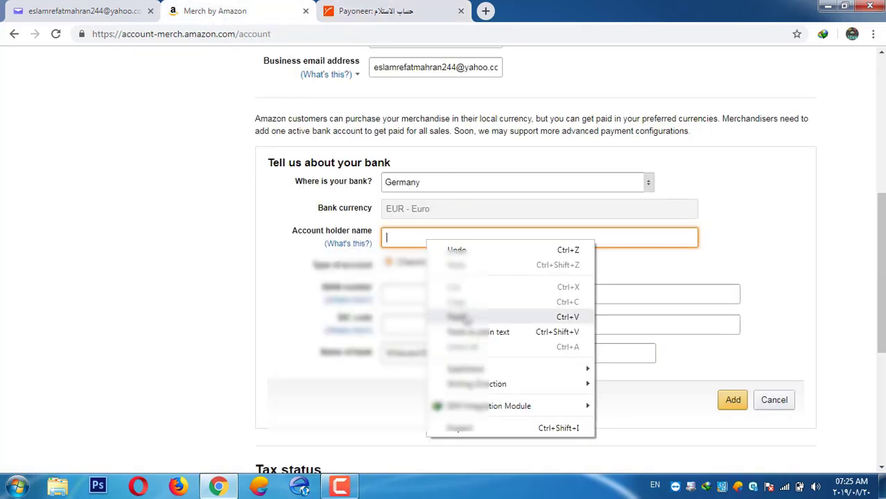
- Copy BIC WIREDEMM from Payoneer into the BIC code field
click(368, 11)
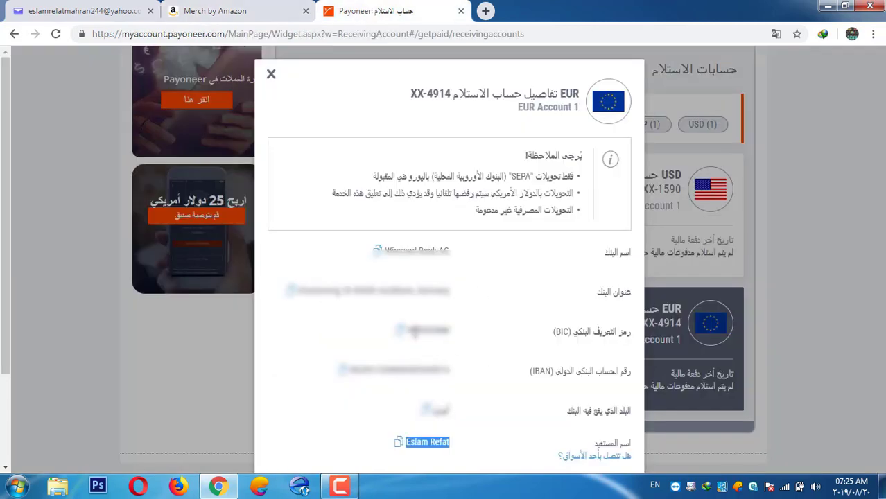
double_click(429, 330)
right_click(443, 330)
click(463, 339)
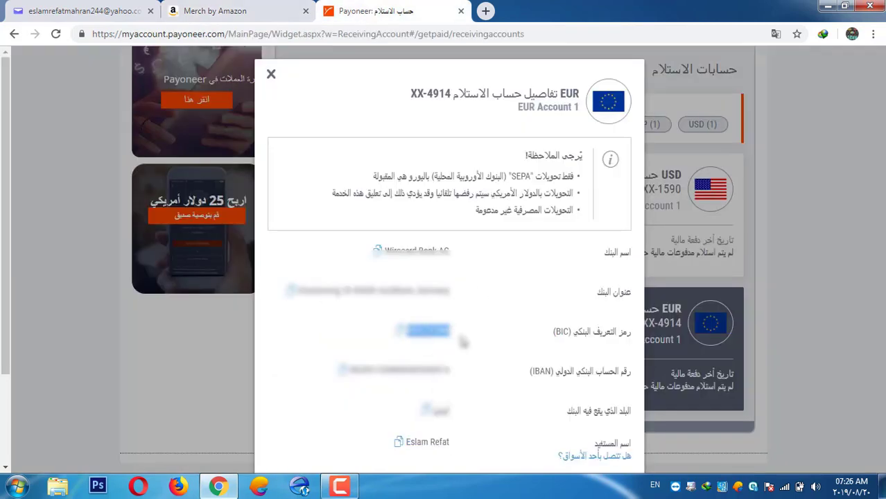
click(215, 9)
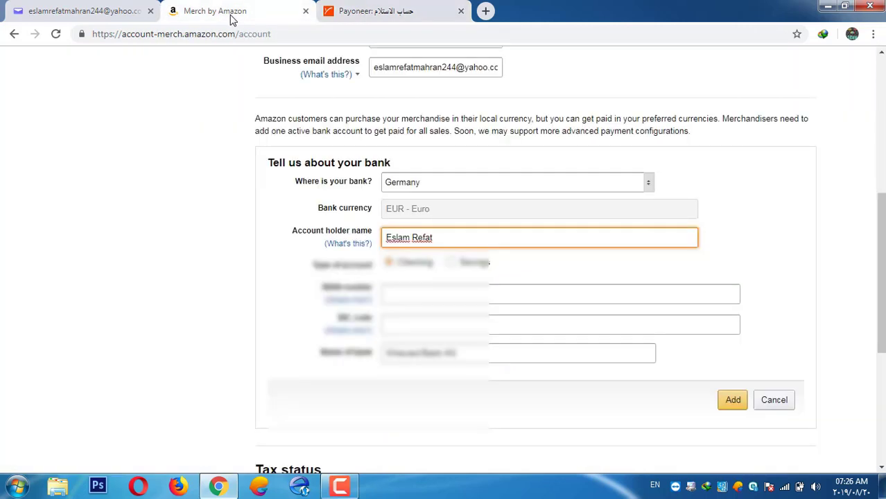
click(403, 323)
right_click(403, 323)
click(432, 199)
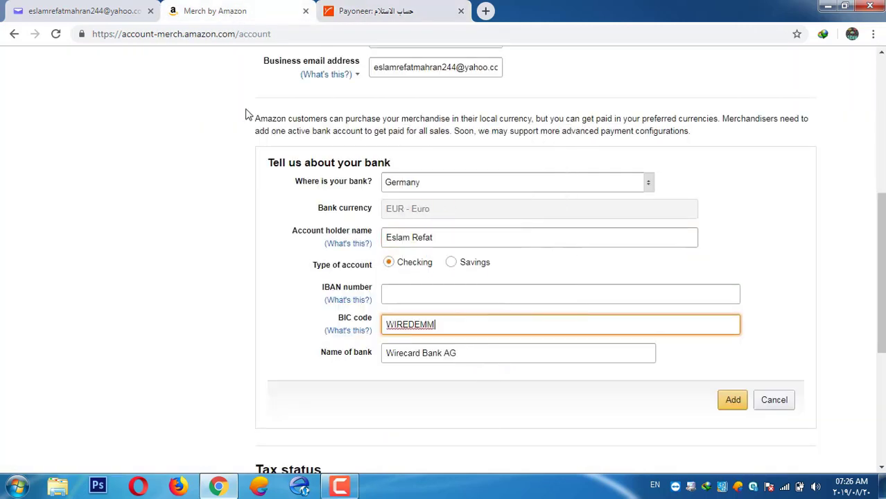
- Copy the EUR account's IBAN from Payoneer into the IBAN field
click(370, 8)
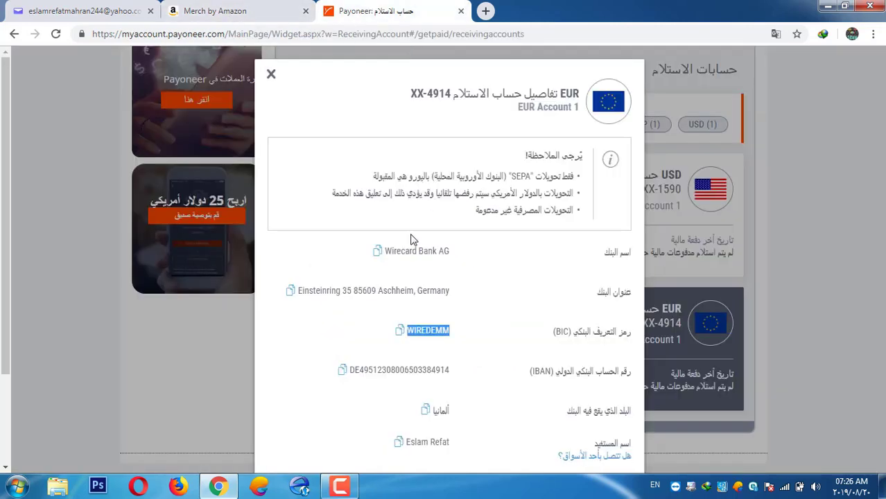
double_click(400, 370)
right_click(397, 370)
click(416, 380)
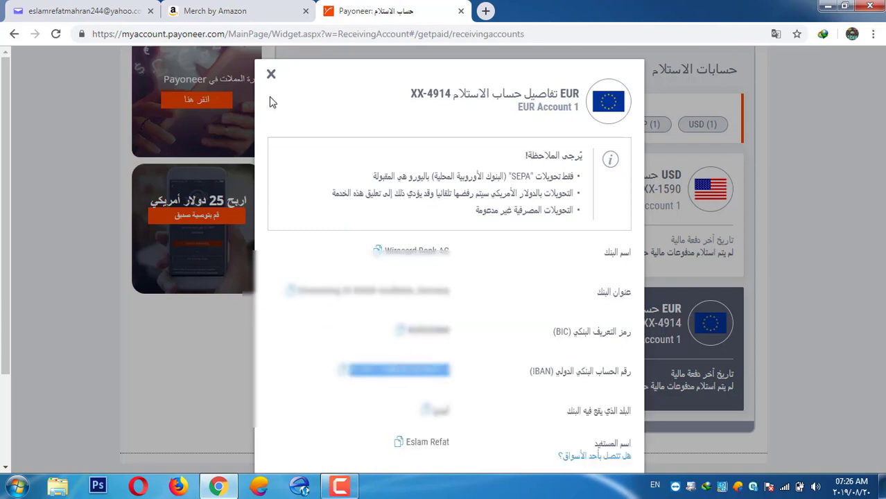
click(241, 13)
right_click(452, 295)
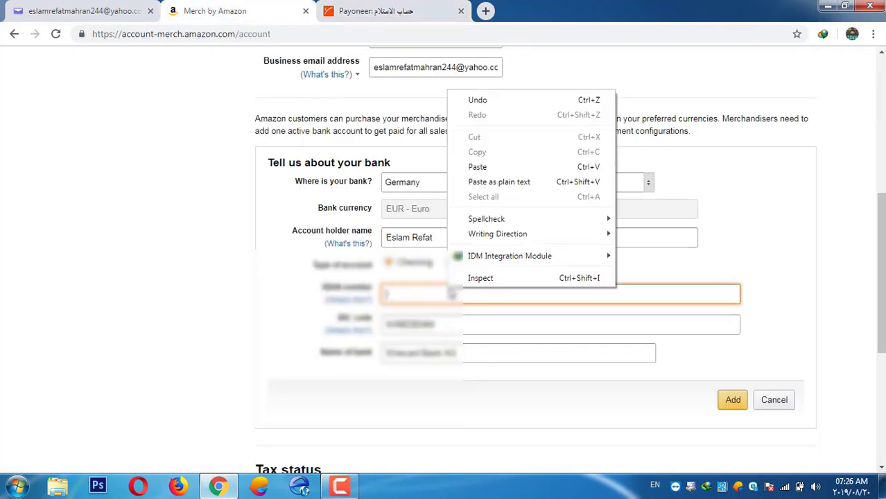
click(476, 168)
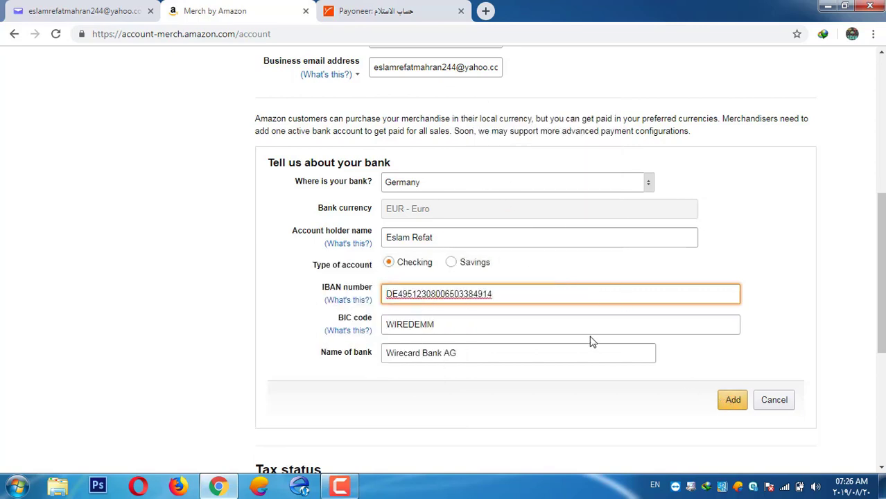
- Add the Wirecard Bank AG EUR bank account and save the payment information
click(733, 401)
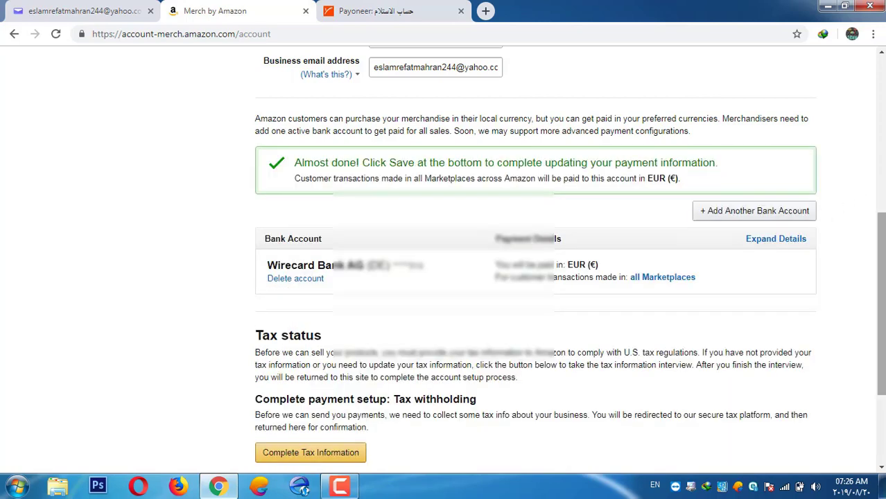
drag(880, 277, 880, 331)
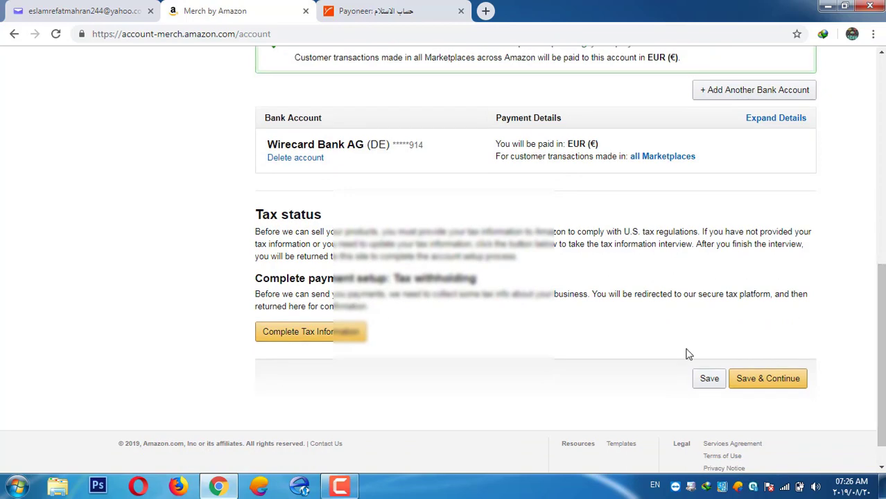
scroll(443, 260, up, 2)
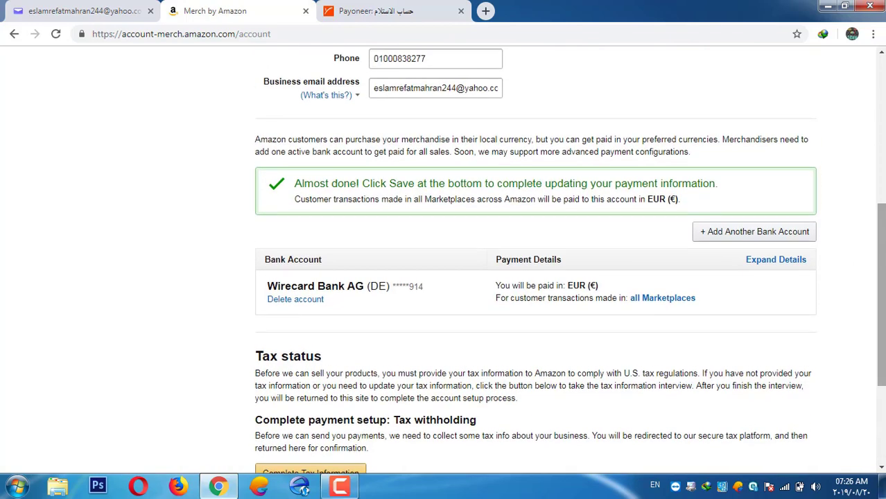
drag(881, 291, 883, 326)
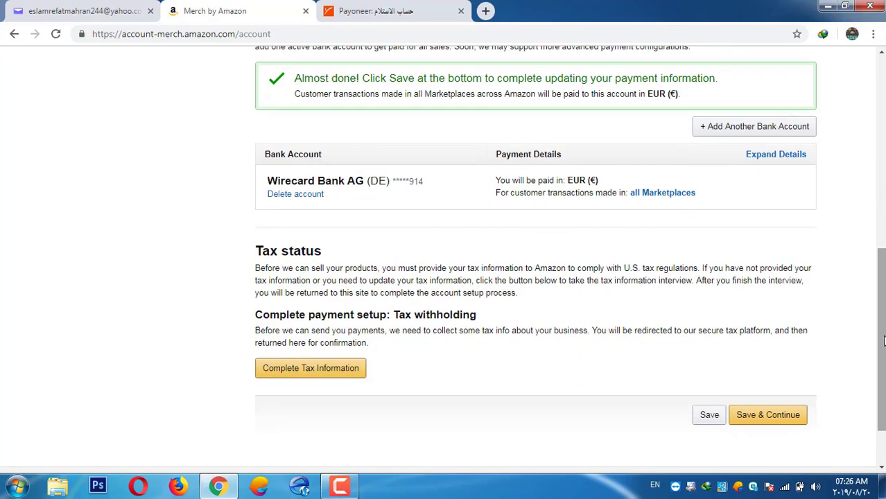
click(762, 414)
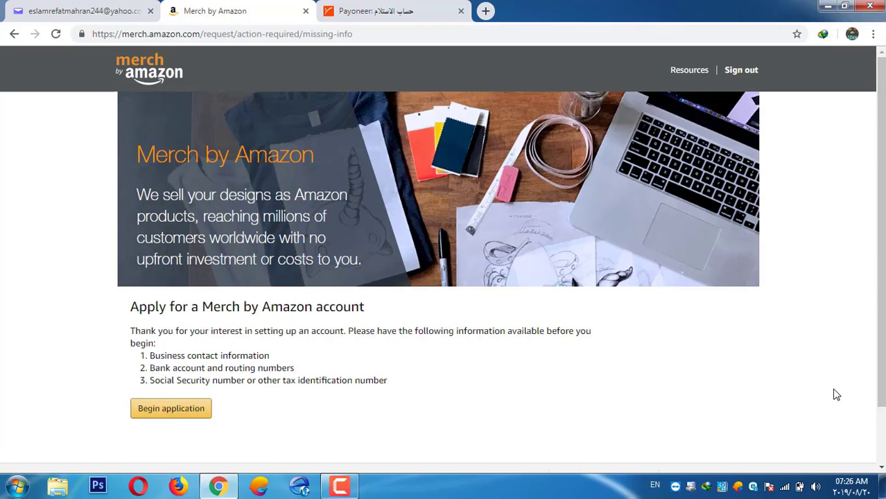
- Begin the Merch account application and start the tax information interview
scroll(805, 447, down, 1)
click(163, 343)
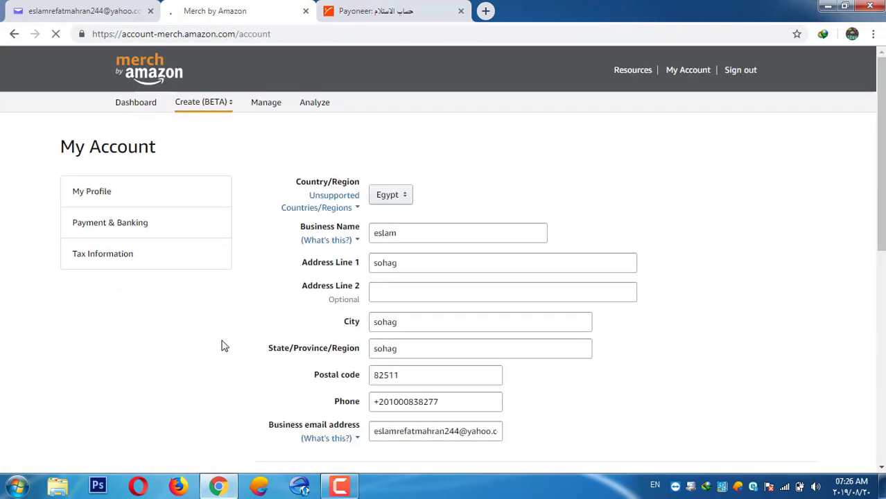
right_click(708, 281)
scroll(709, 281, down, 3)
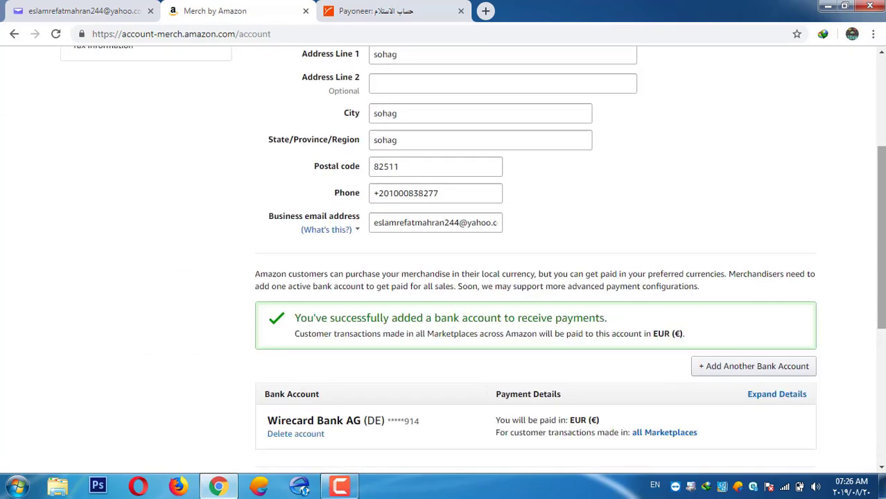
scroll(867, 290, down, 4)
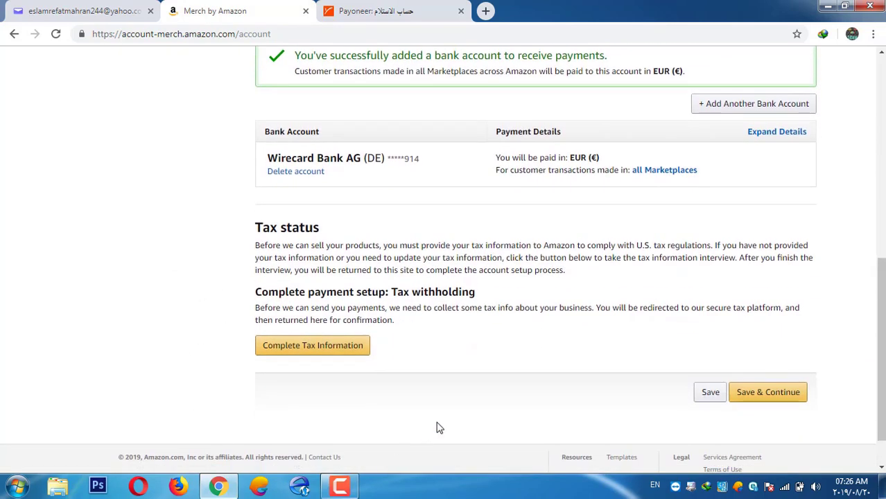
click(363, 346)
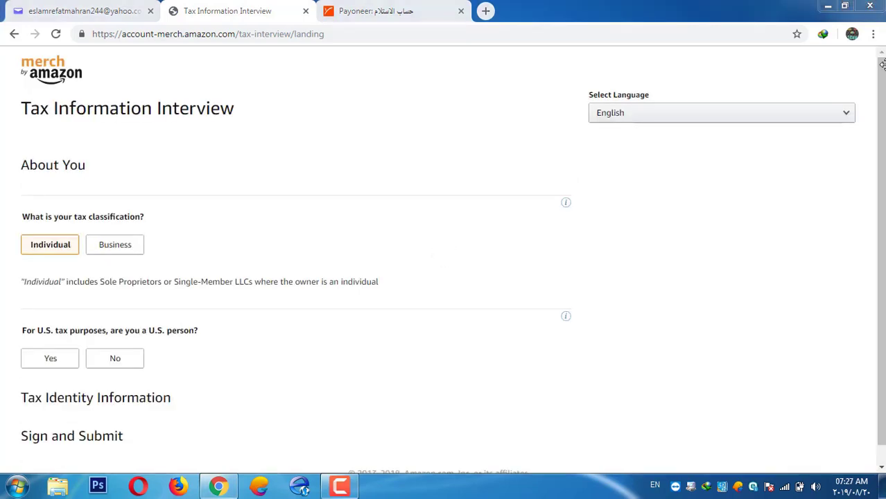
- Answer no to the U.S. person and intermediary questions, and choose Egypt as citizenship
scroll(454, 174, down, 1)
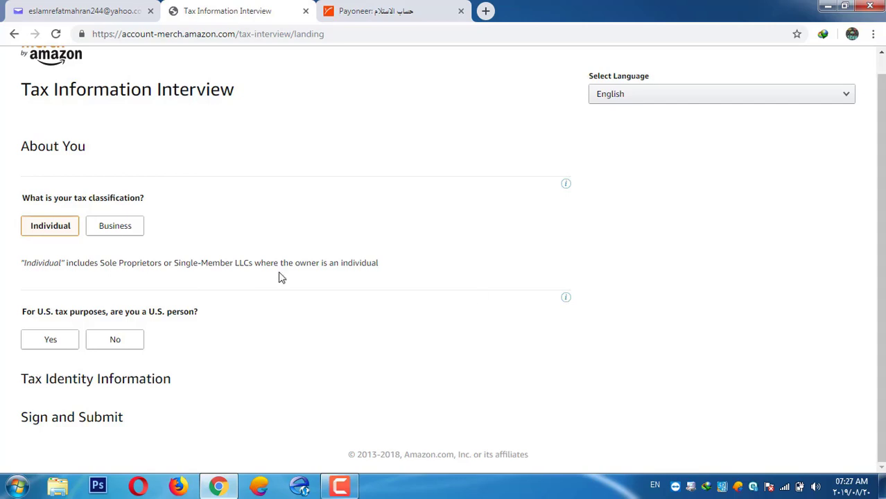
click(115, 340)
scroll(527, 284, down, 2)
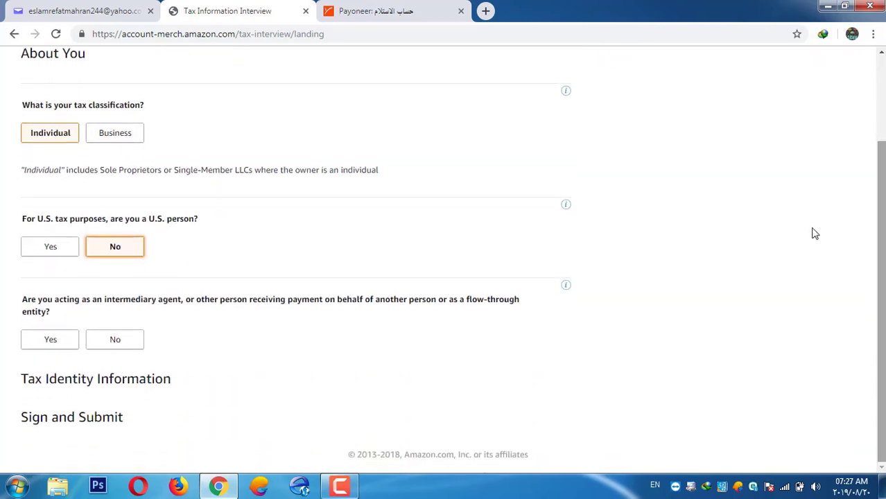
click(143, 346)
scroll(146, 350, down, 4)
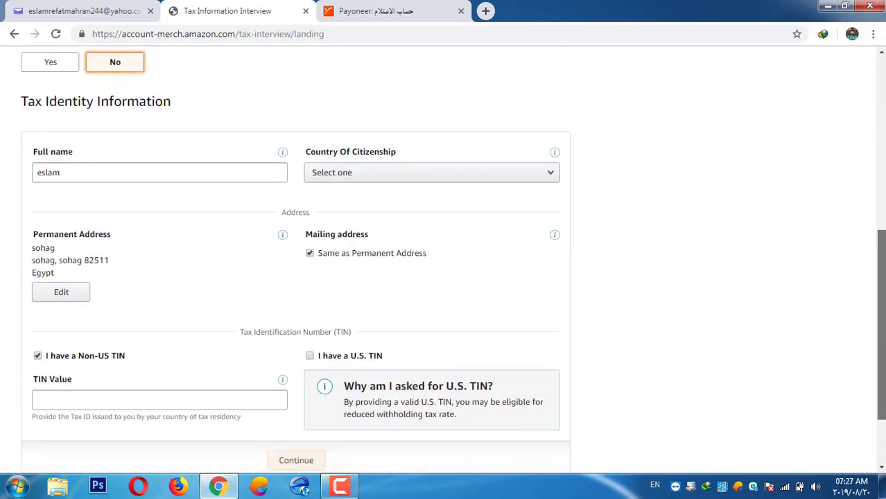
scroll(588, 247, down, 1)
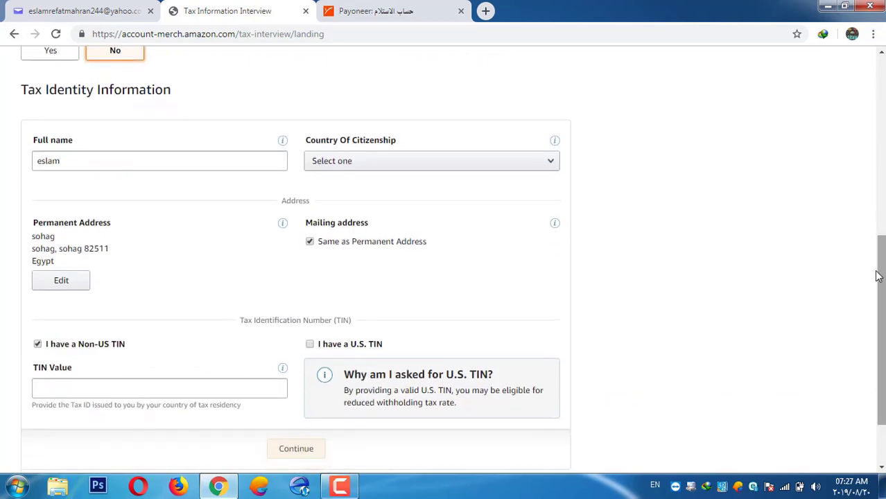
click(348, 164)
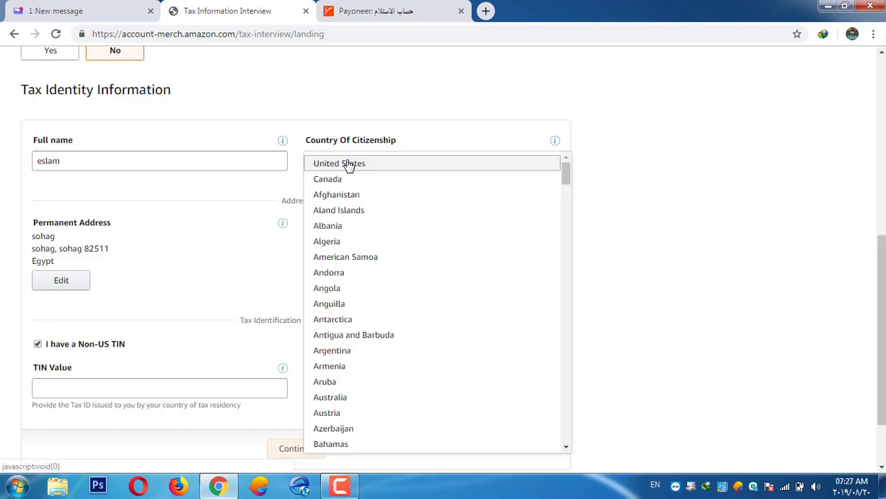
text(eg)
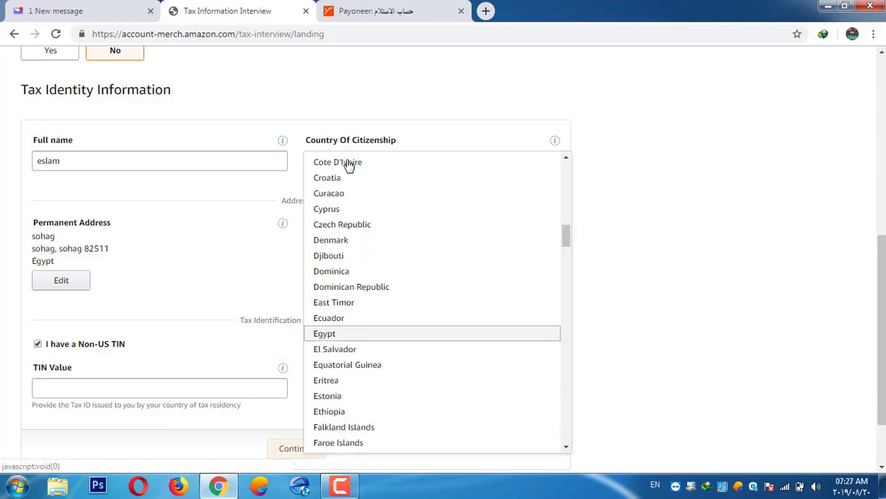
click(329, 336)
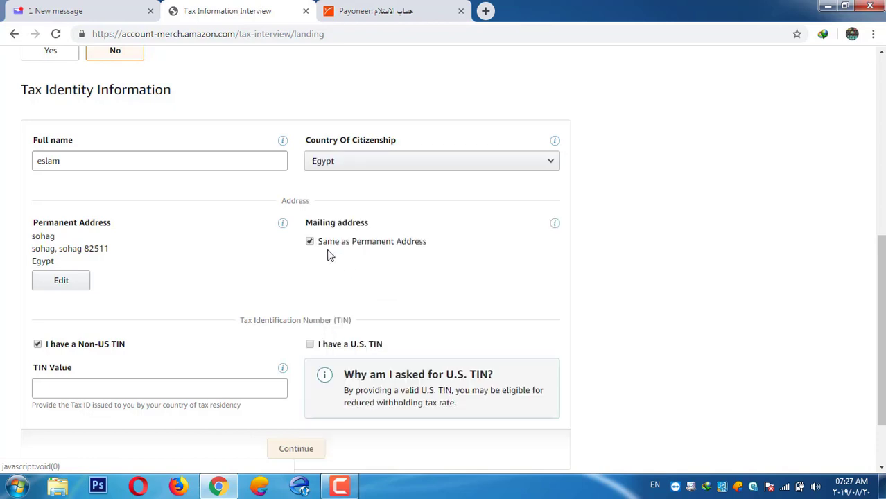
- Declare no non-US TIN because the country issues none, and continue
scroll(880, 333, down, 2)
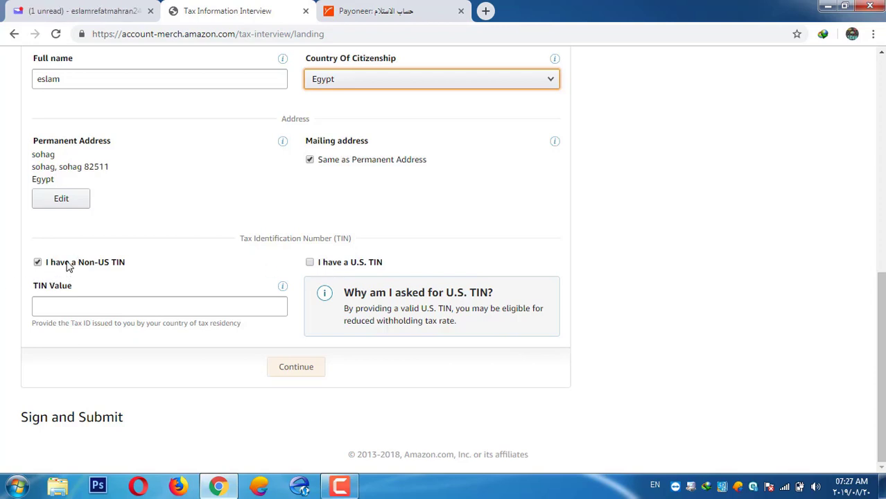
click(38, 263)
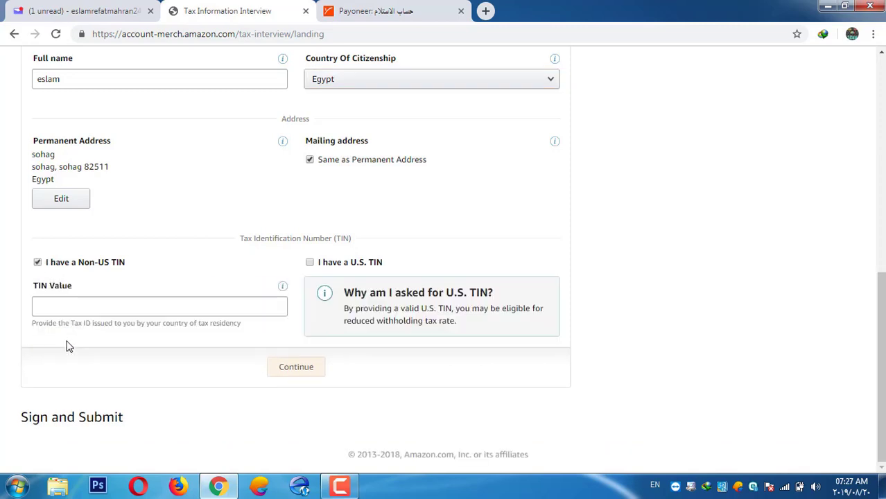
click(38, 263)
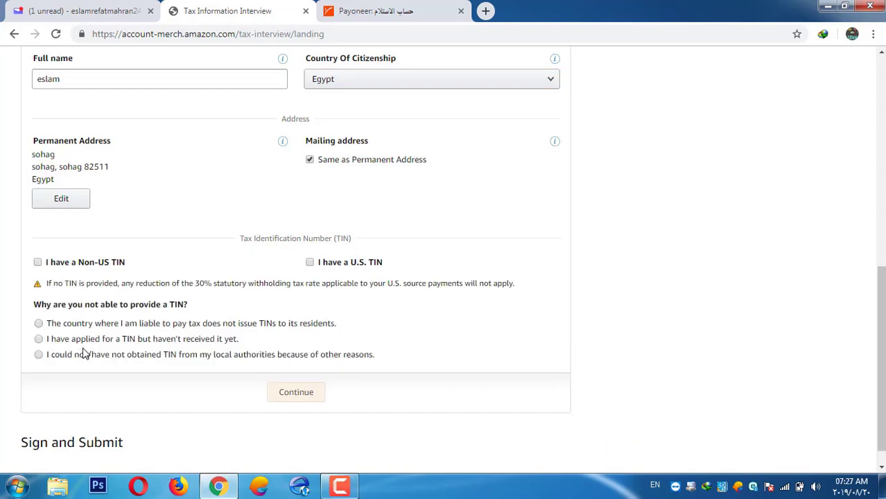
click(39, 324)
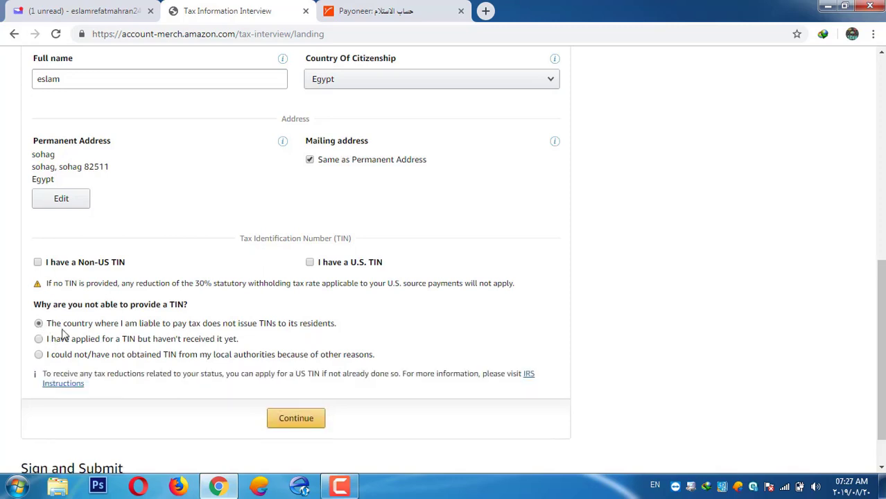
click(297, 418)
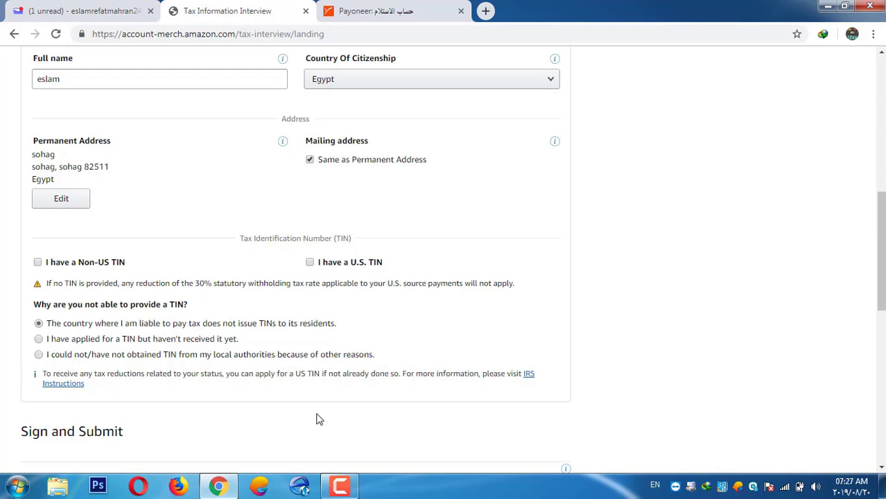
- Sign the tax form with your name and save it for preview
mouse_move(881, 250)
mouse_down()
mouse_move(880, 397)
mouse_move(870, 125)
mouse_move(872, 402)
mouse_up()
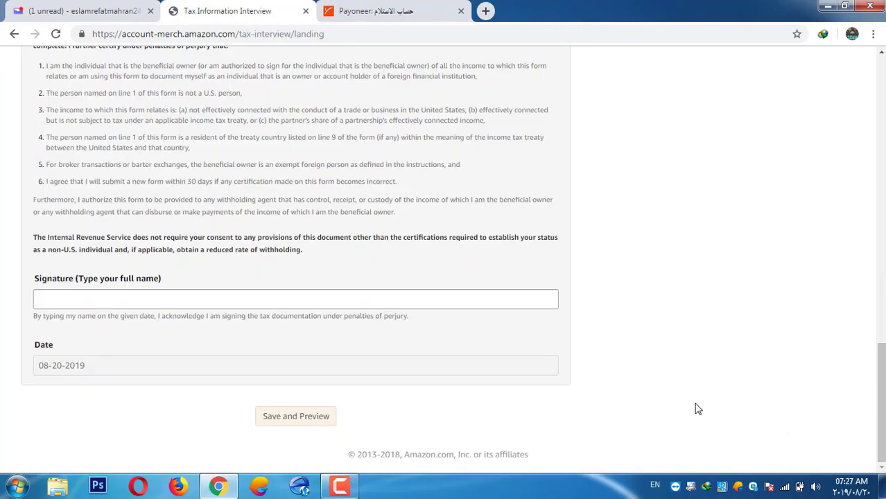
click(145, 299)
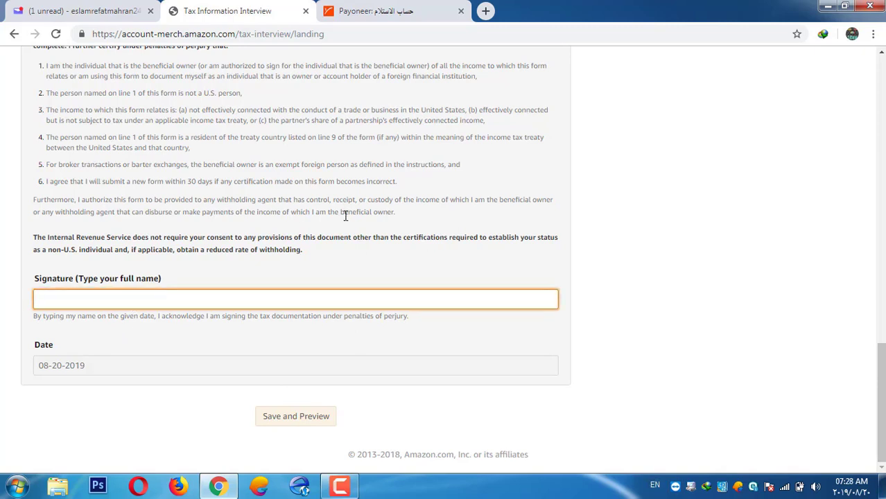
text(eslam)
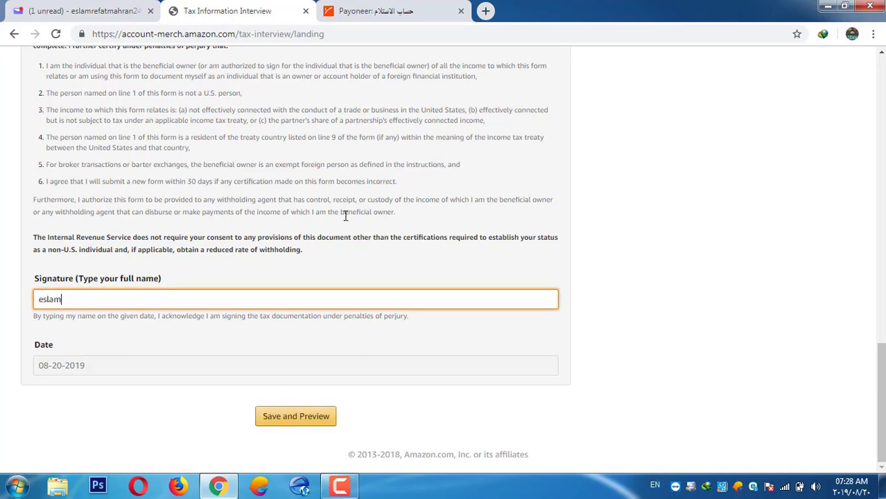
click(294, 419)
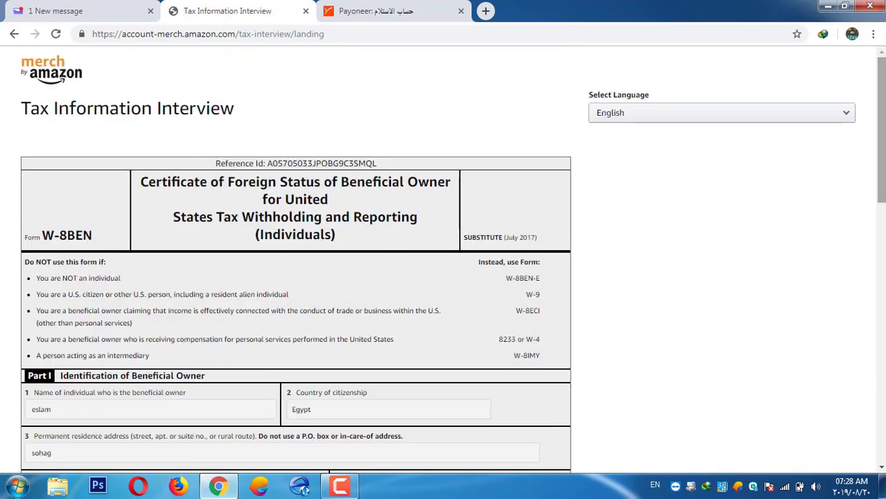
- Submit the previewed W-8BEN form and exit the interview back to the account page
drag(880, 132, 881, 389)
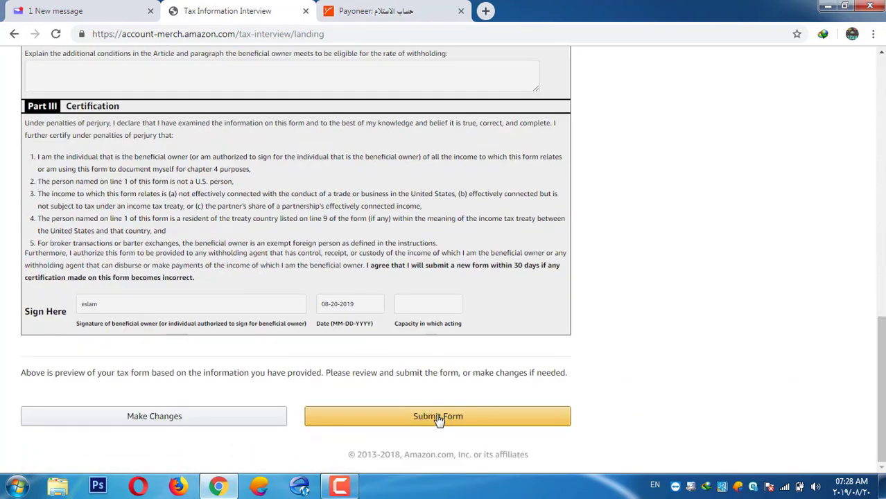
mouse_move(881, 388)
mouse_down()
mouse_move(881, 194)
mouse_move(881, 371)
mouse_up()
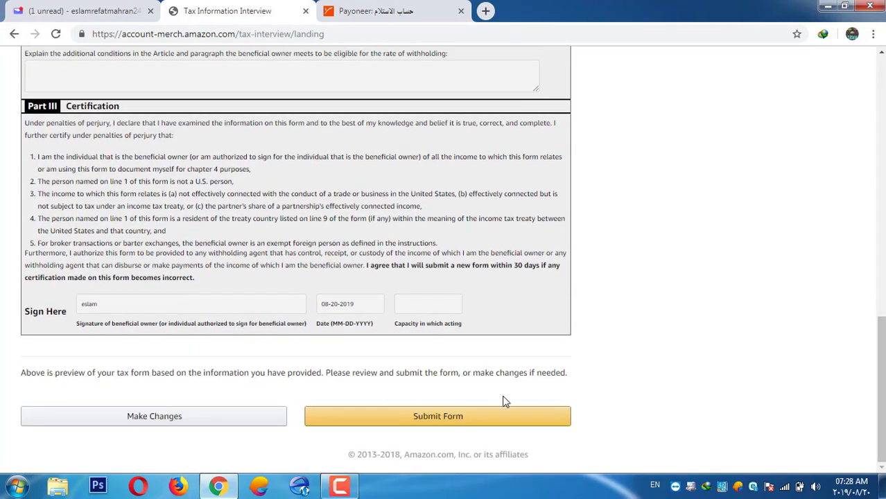
click(475, 413)
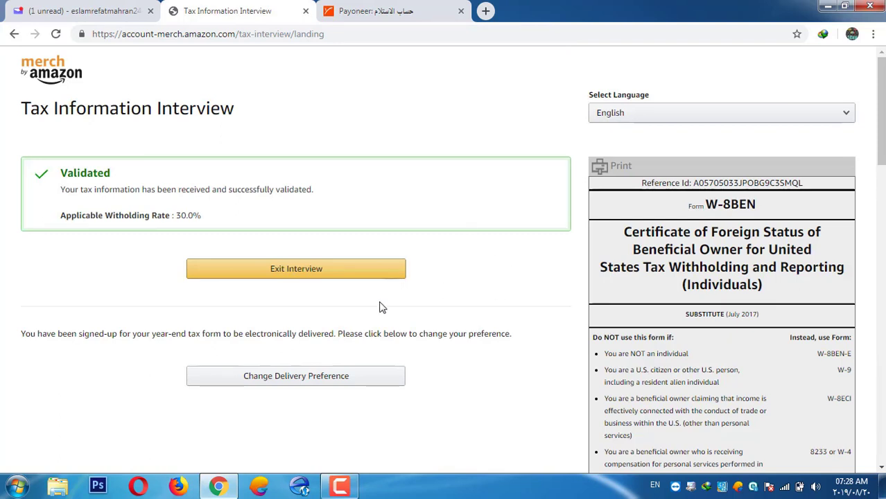
click(374, 270)
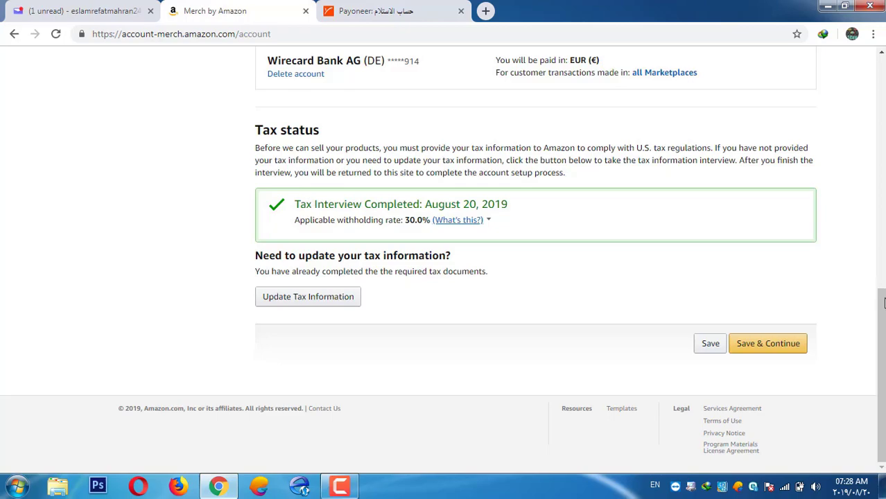
- Scroll to the bottom of My Account and save the account settings to continue
drag(883, 303, 880, 76)
scroll(501, 55, down, 3)
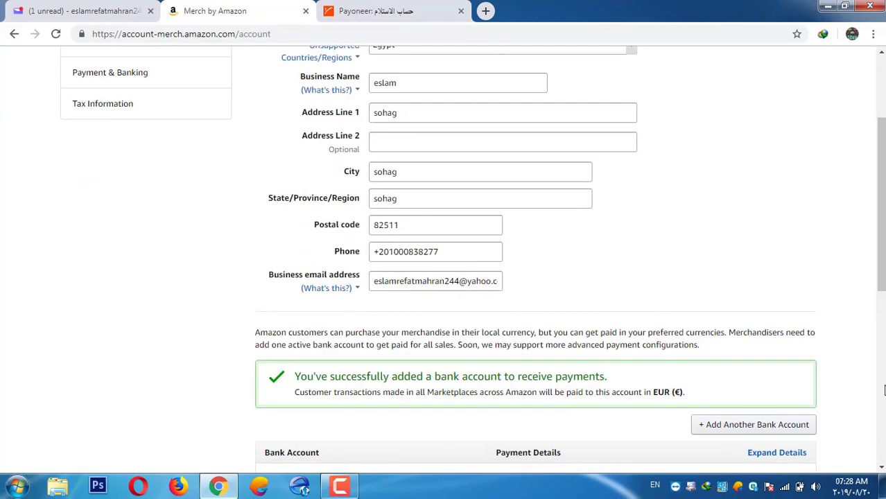
scroll(881, 208, down, 3)
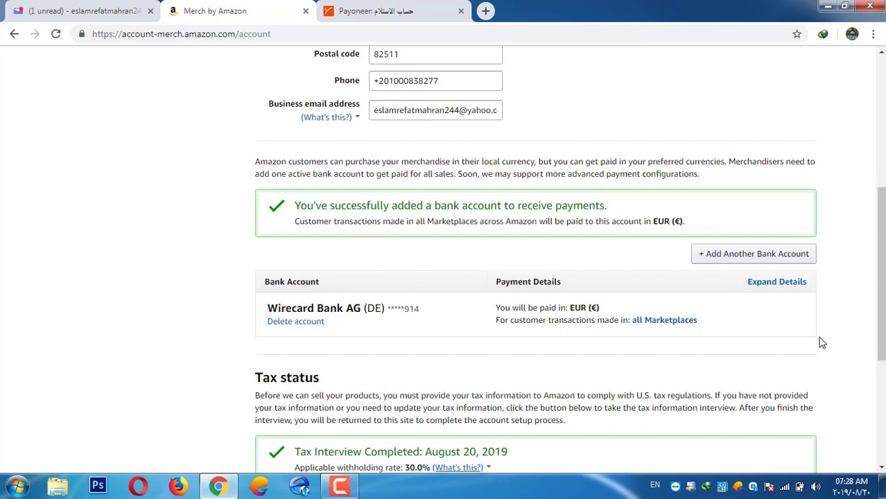
scroll(881, 208, down, 3)
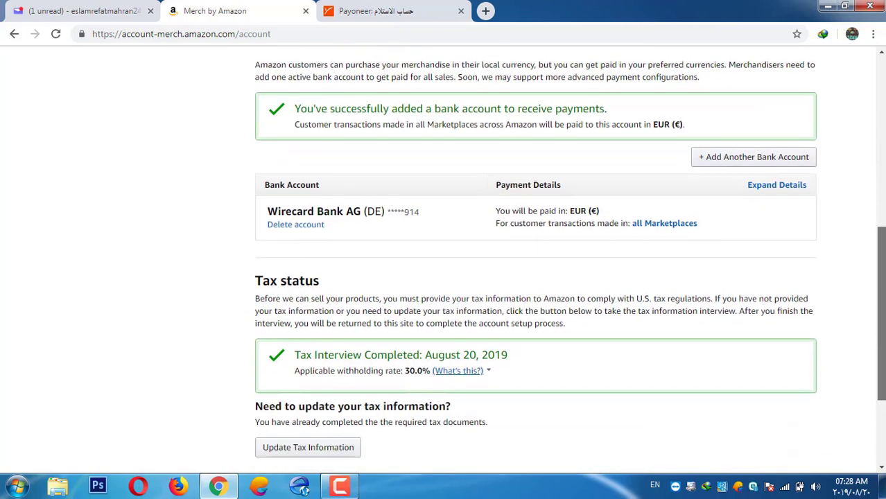
scroll(249, 251, down, 2)
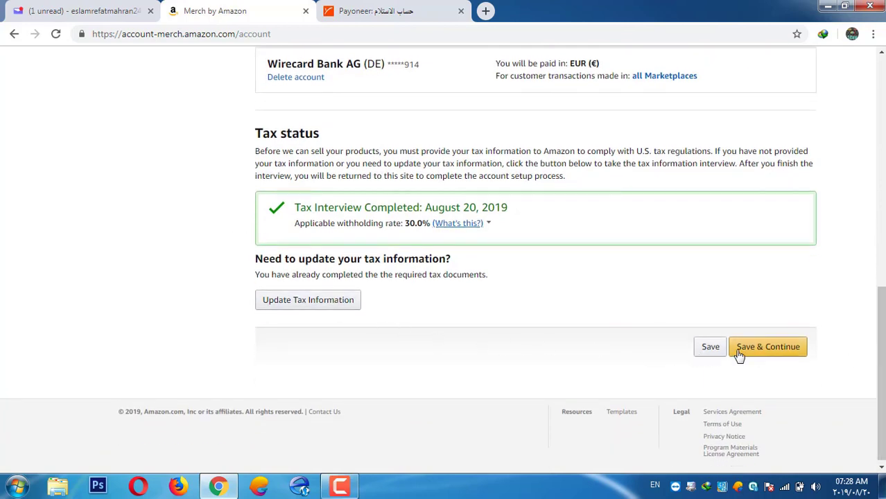
click(741, 355)
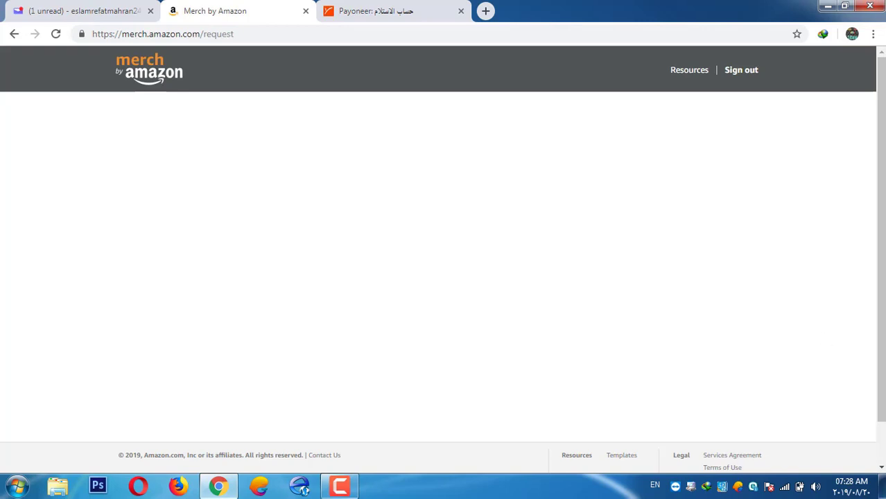
- Scroll the Request invitation form, then switch to the Yahoo Mail inbox tab
scroll(443, 260, down, 3)
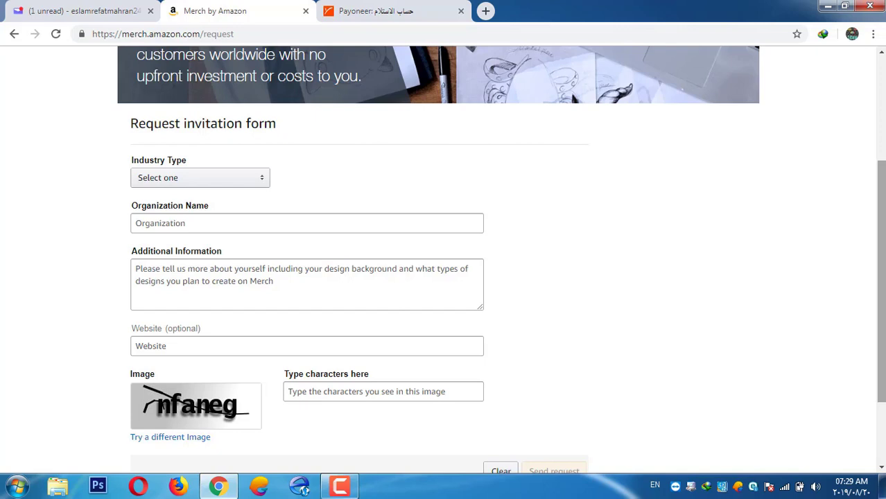
click(53, 11)
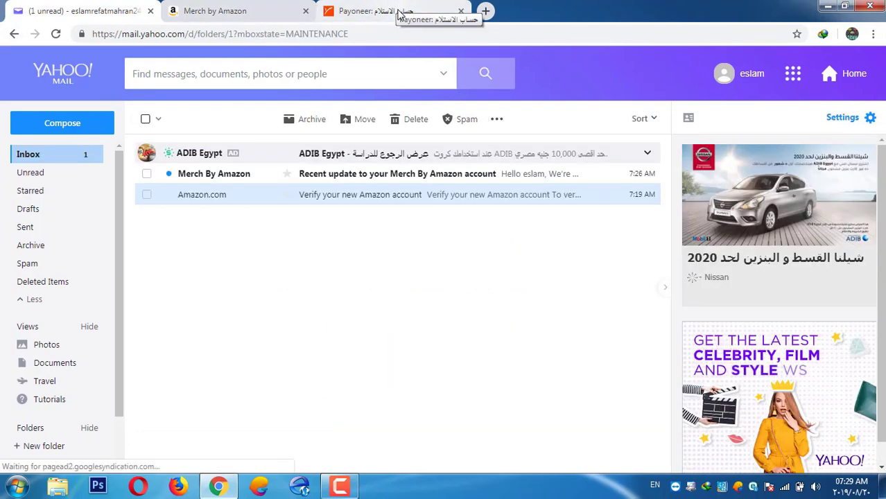
- Read the Merch By Amazon account-update email, then return to the Merch invitation form
click(366, 174)
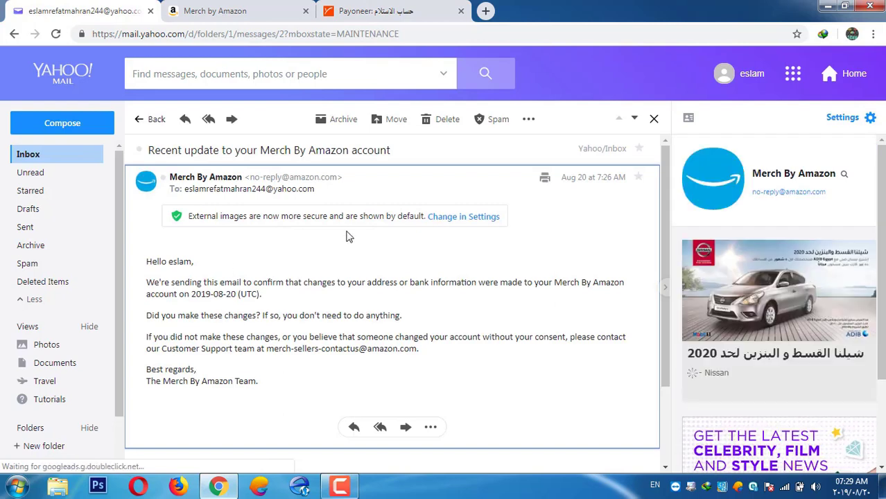
click(228, 12)
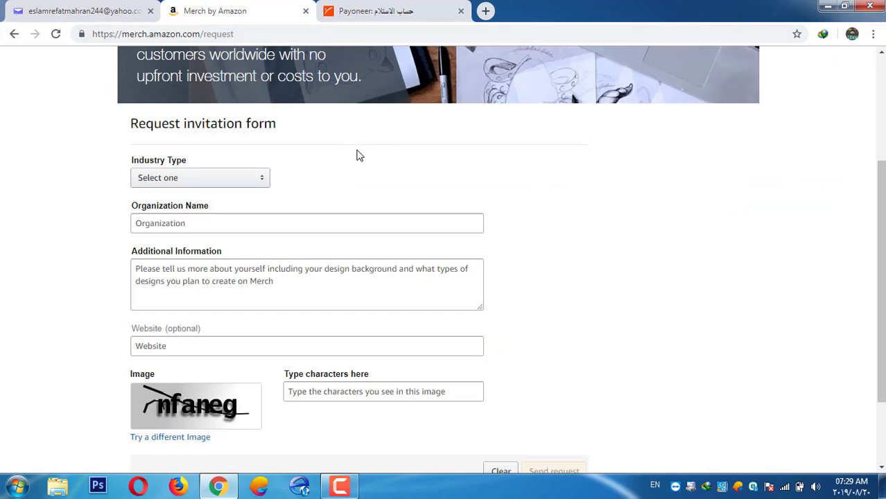
scroll(358, 155, down, 2)
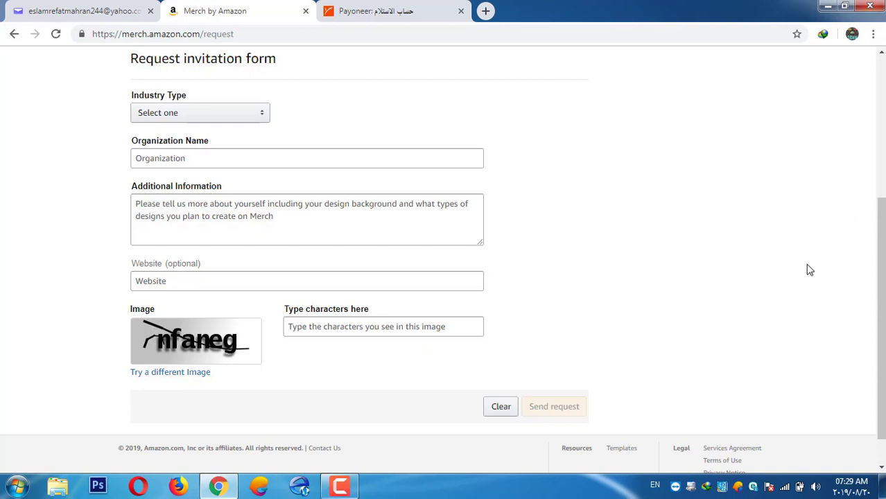
drag(881, 319, 880, 273)
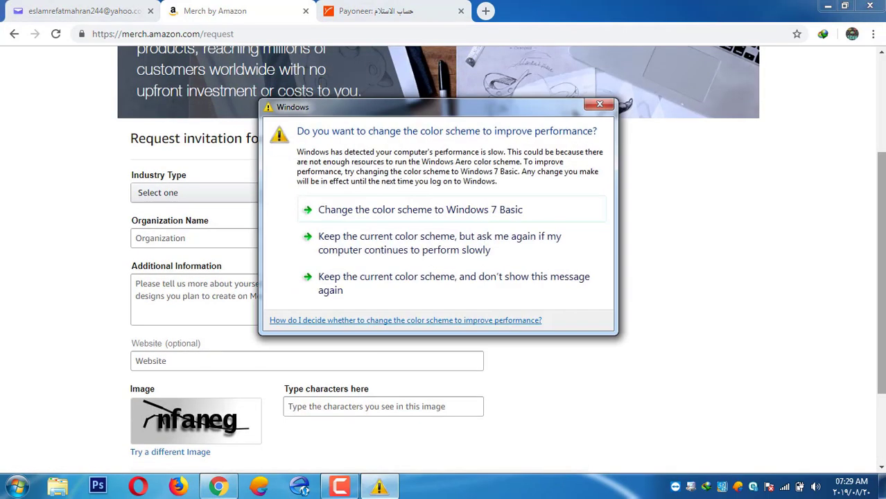
click(600, 105)
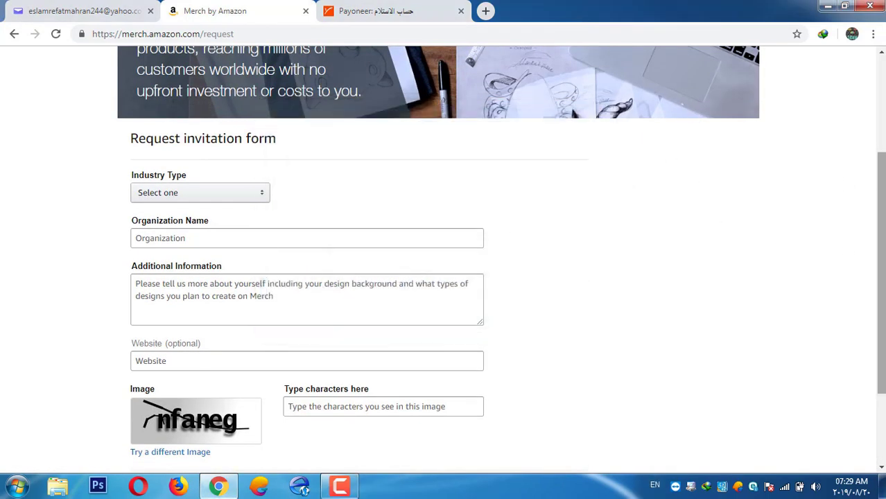
drag(881, 239, 881, 272)
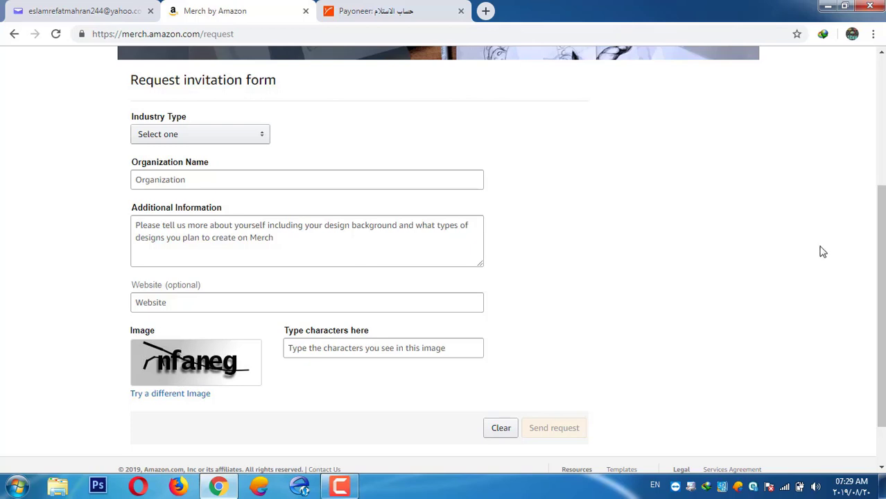
scroll(821, 251, up, 1)
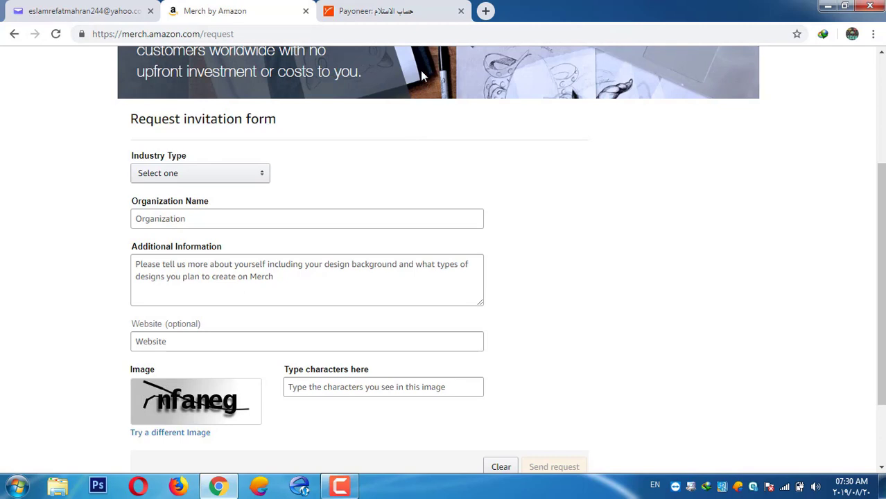
- Set Industry Type to Small Business, enter your name as Organization Name, and dismiss the Windows prompt
click(257, 175)
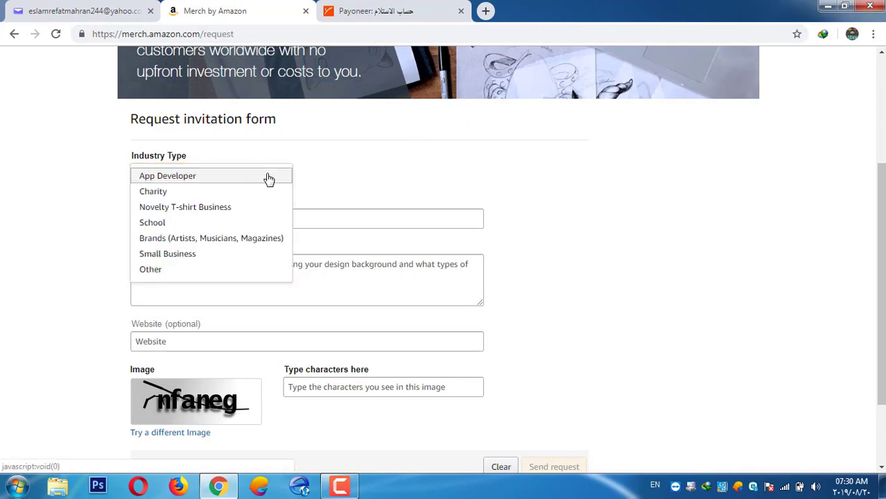
click(187, 254)
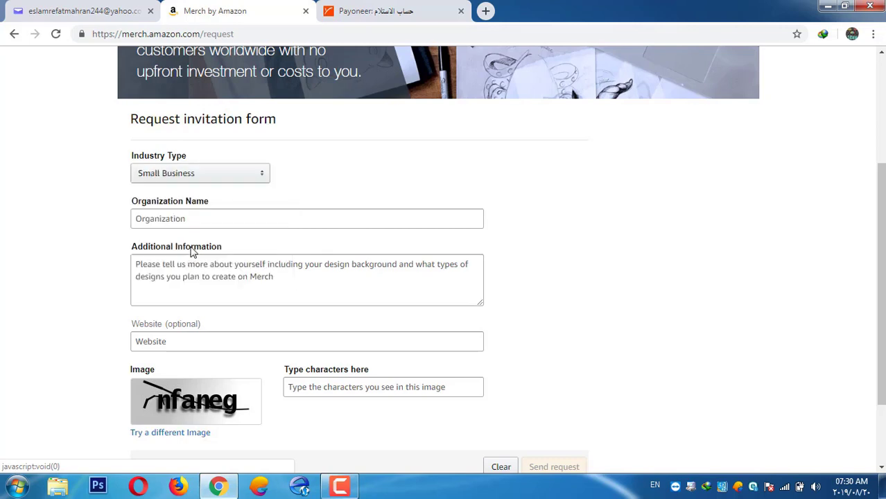
click(189, 219)
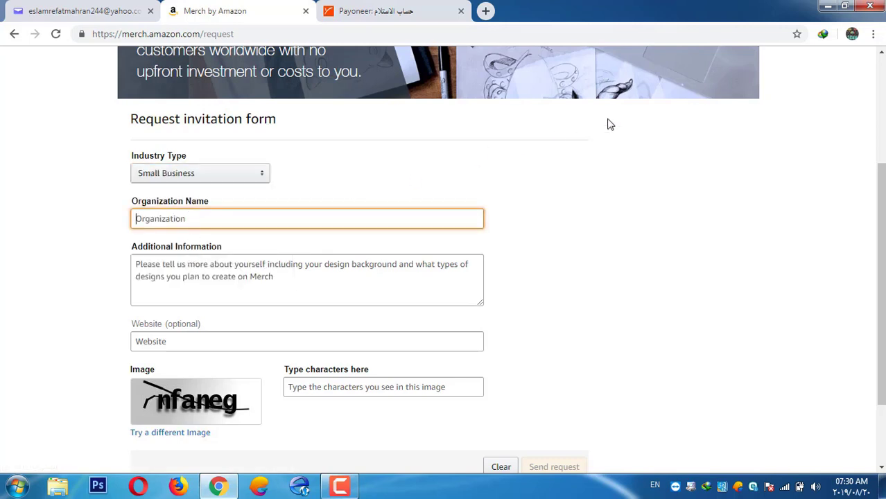
text(eslam)
key(Tab)
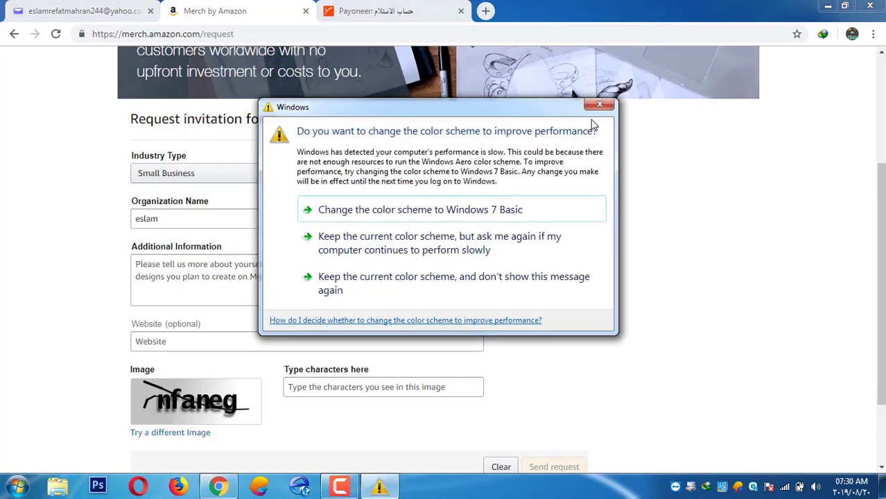
click(599, 106)
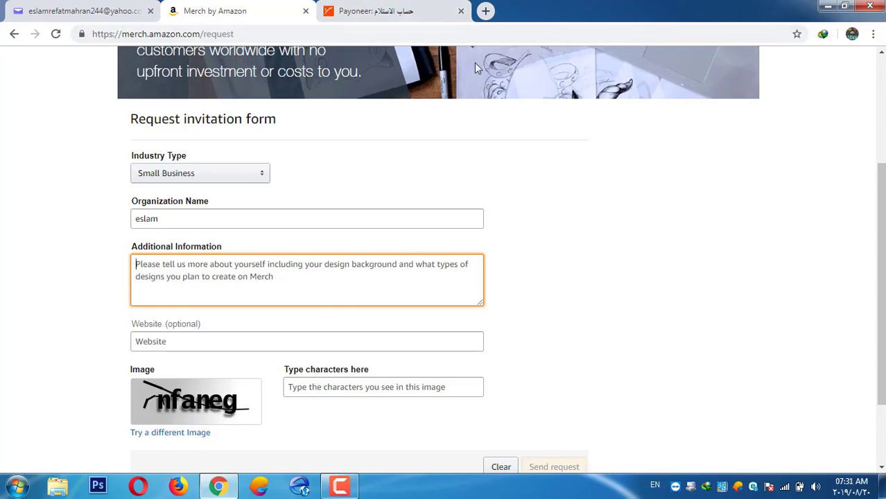
drag(880, 173, 881, 202)
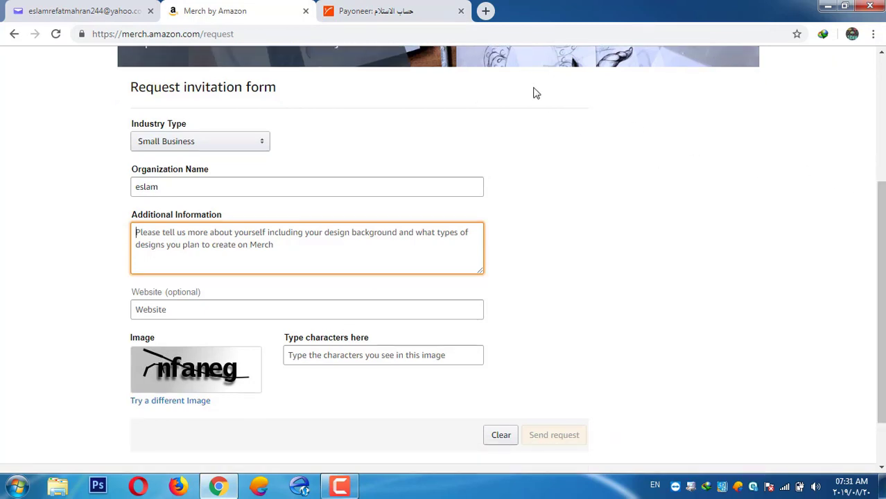
- In a new tab, search Google for ترجمة to open the translator
click(485, 12)
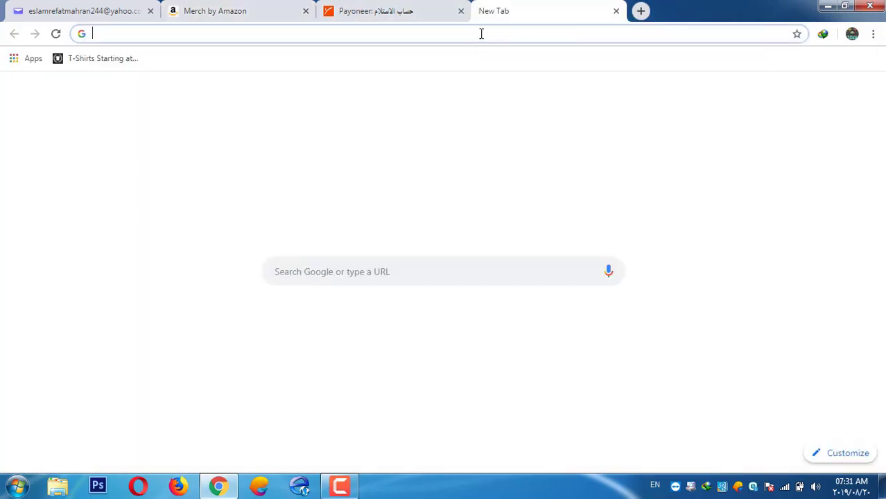
click(521, 274)
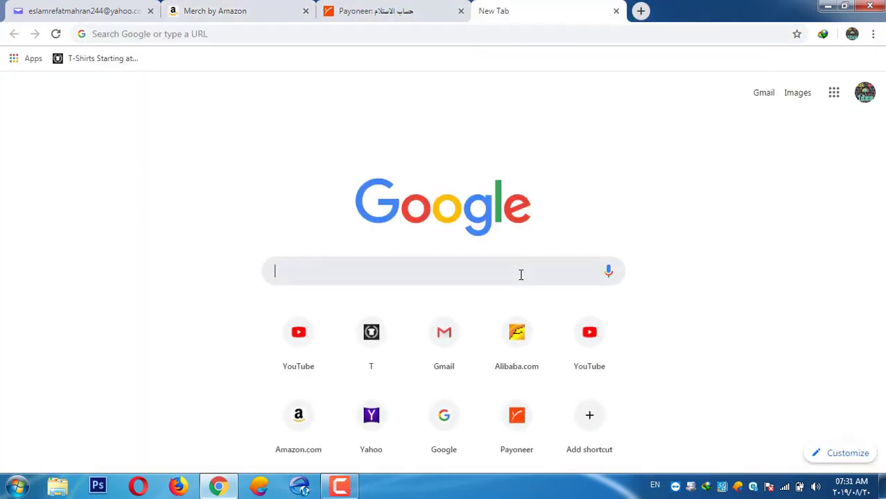
key(alt+shift)
text(ترجمة)
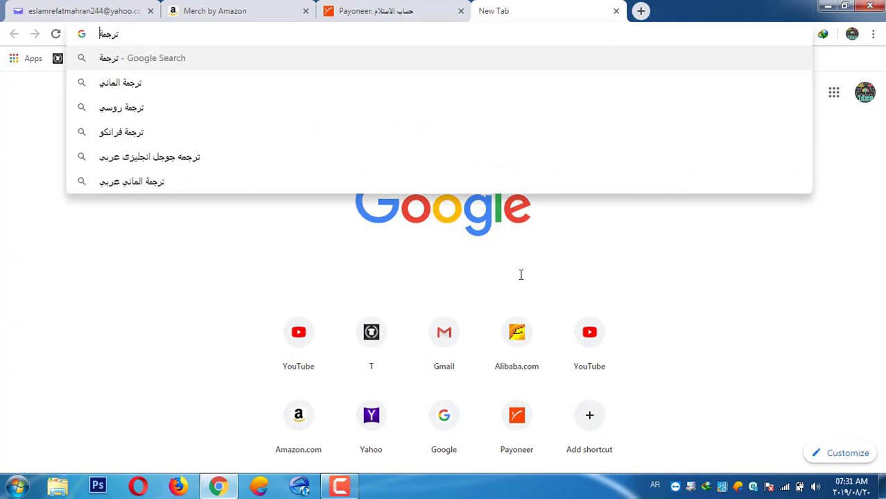
key(Return)
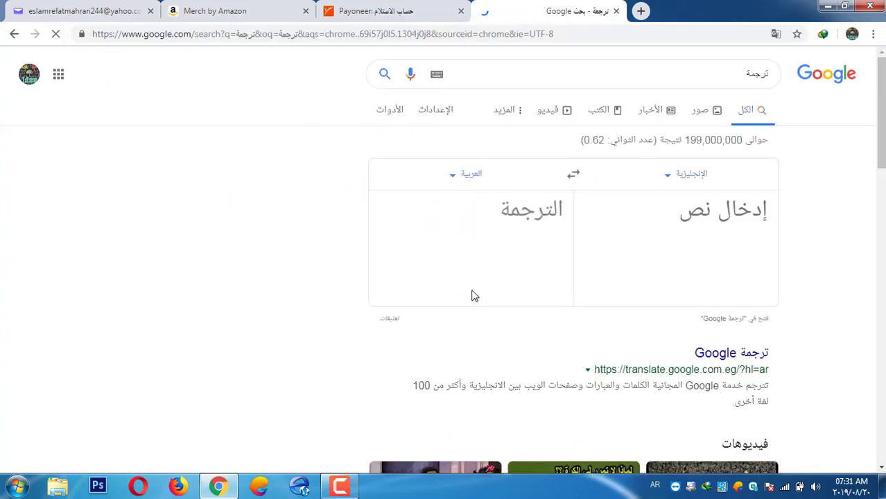
click(721, 241)
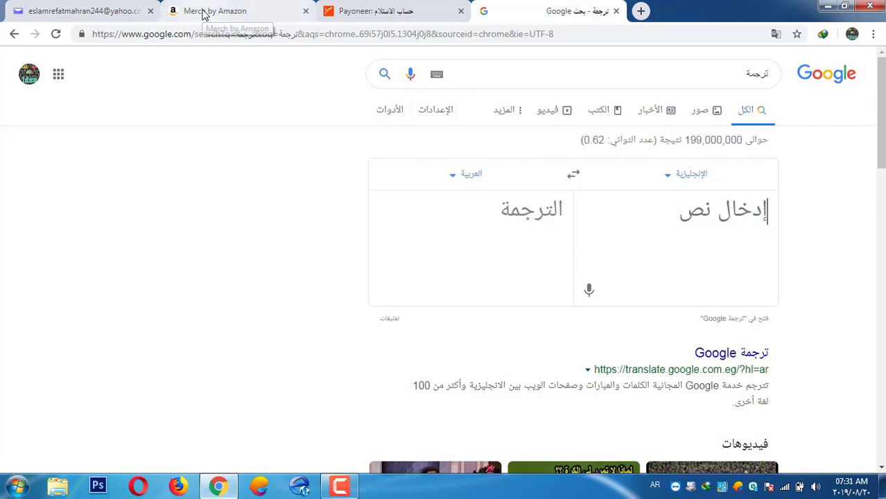
- Type the Arabic age sentence into the translator, writing the age in words
click(205, 12)
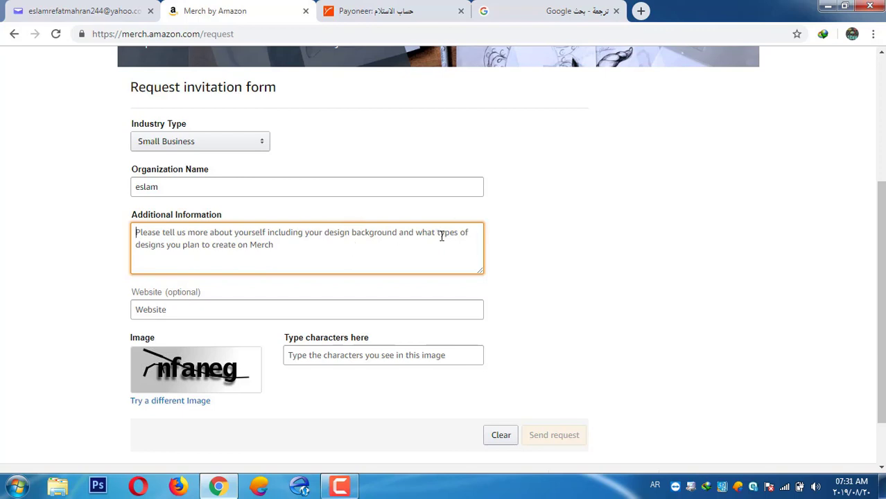
click(527, 12)
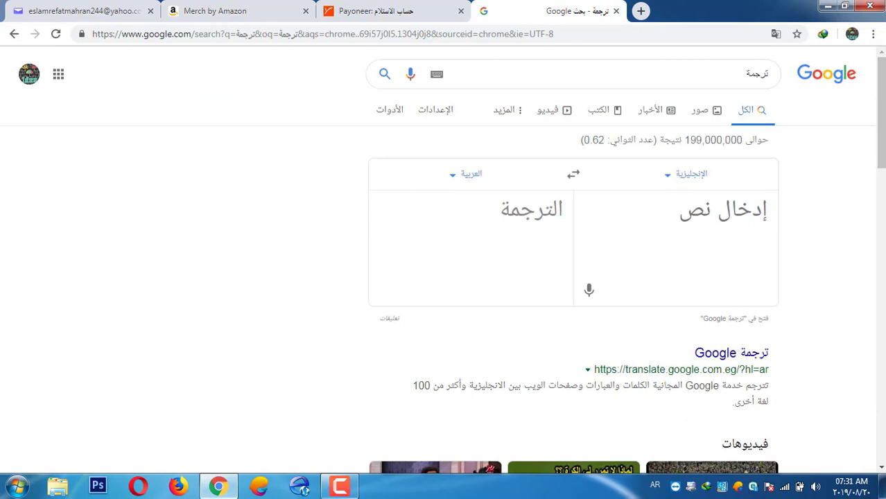
text(انا عمر)
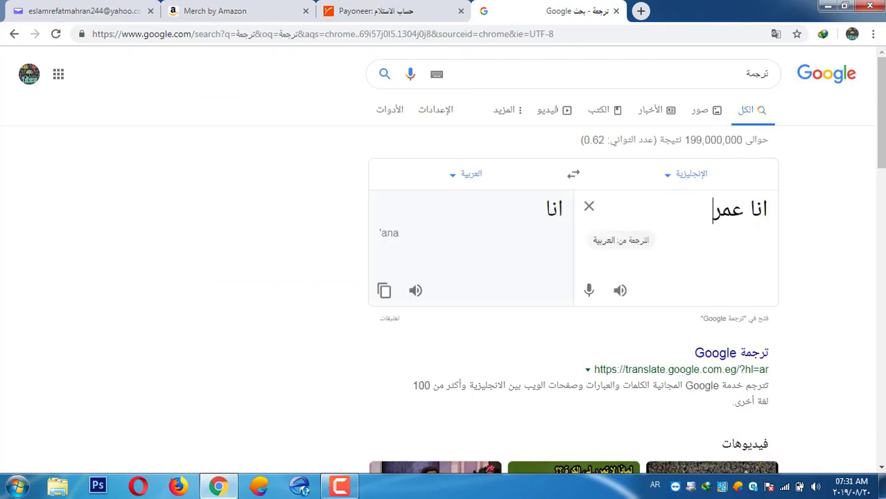
text(ي 32)
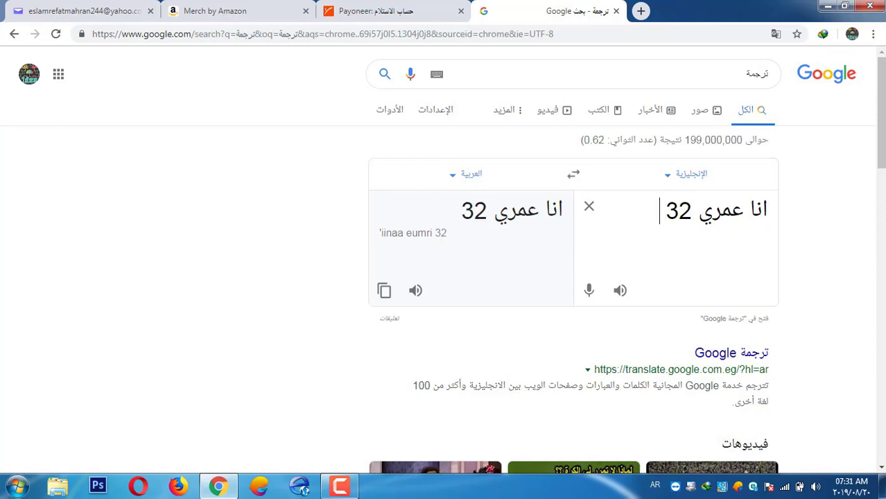
key(BackSpace)
key(BackSpace)
text(اث)
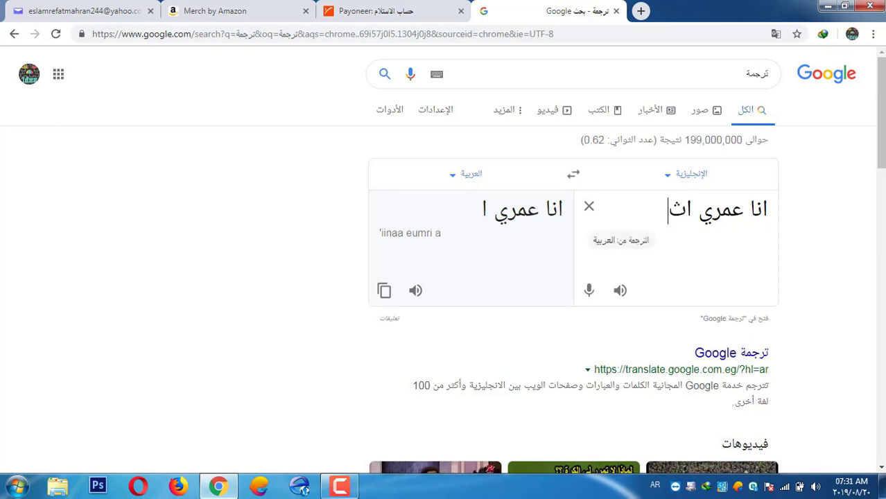
text(نان و)
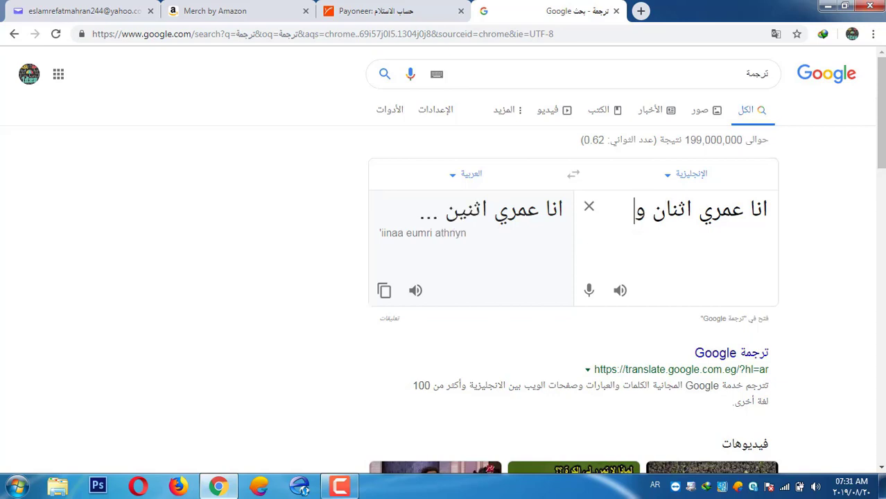
text(ثلاثون)
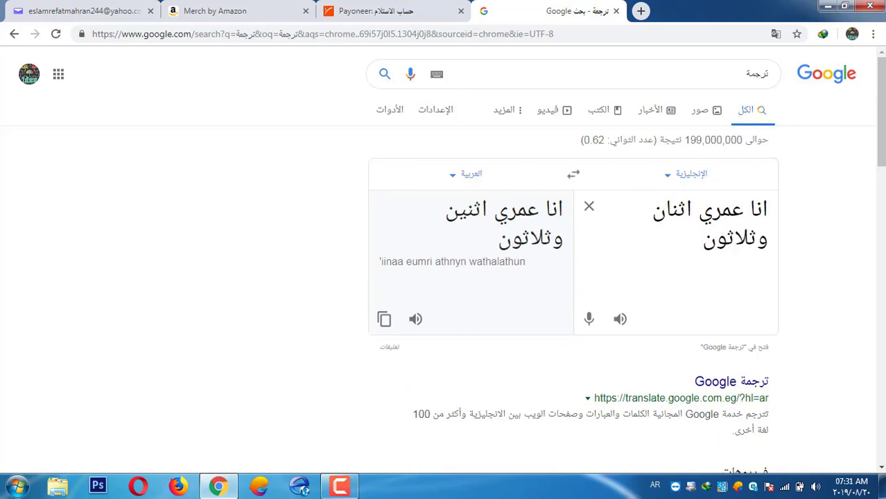
text( عام)
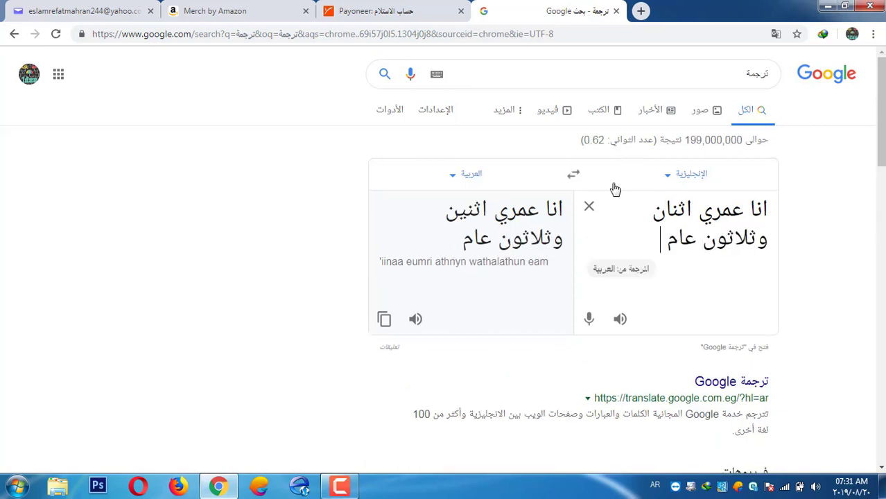
- Translate Arabic to English and paste 'I am 32 years old' into Additional Information
click(573, 174)
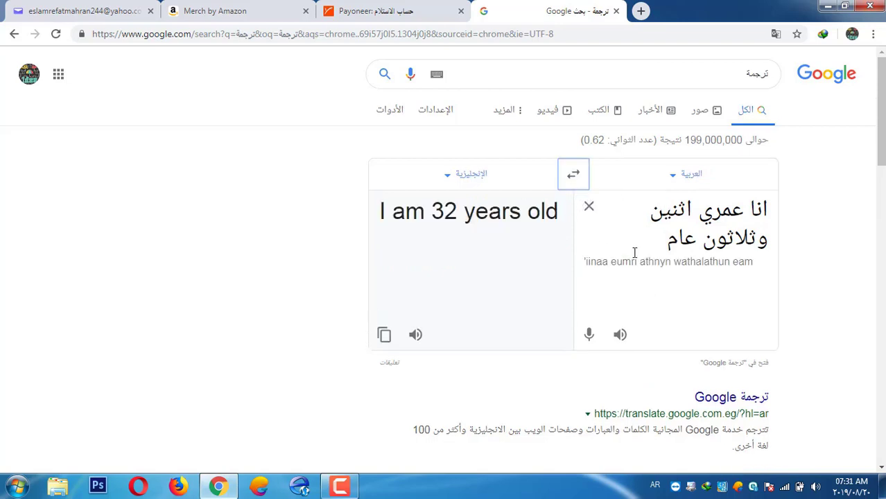
triple_click(511, 211)
right_click(511, 212)
click(545, 222)
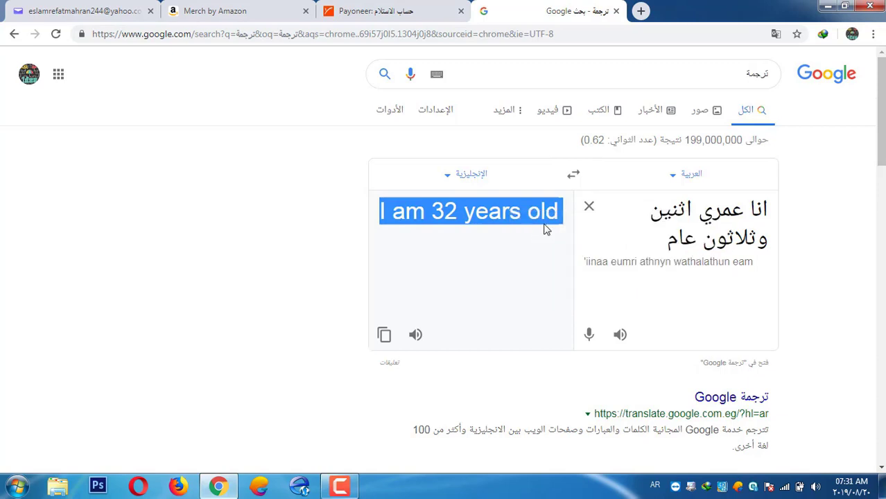
click(195, 14)
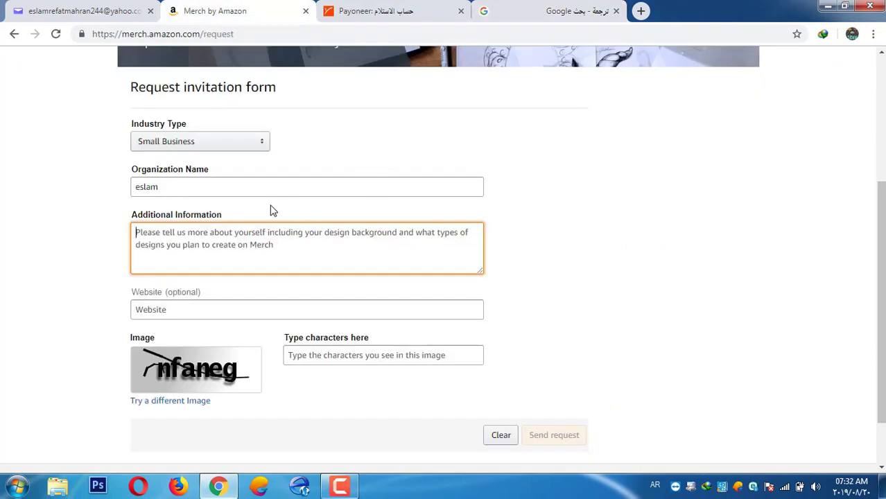
key(ctrl+v)
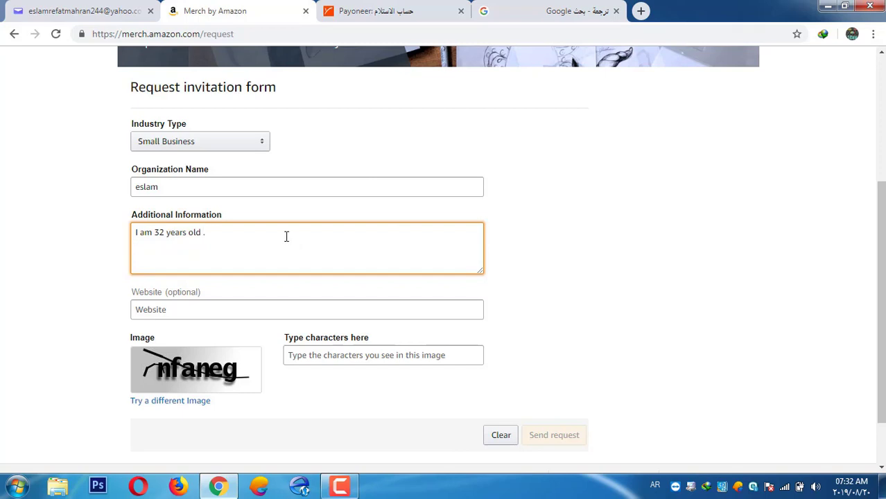
- Replace the source with the Arabic design-experience line and select 'I work in the design field for ten years'
click(551, 13)
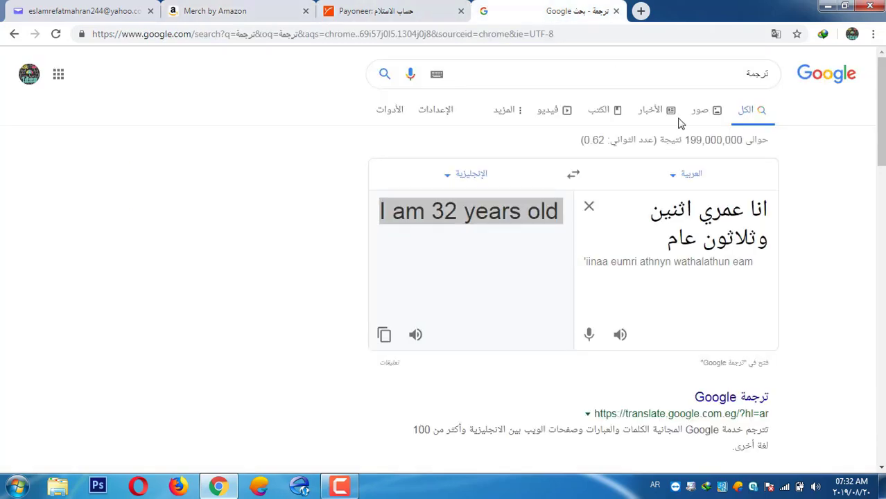
click(590, 207)
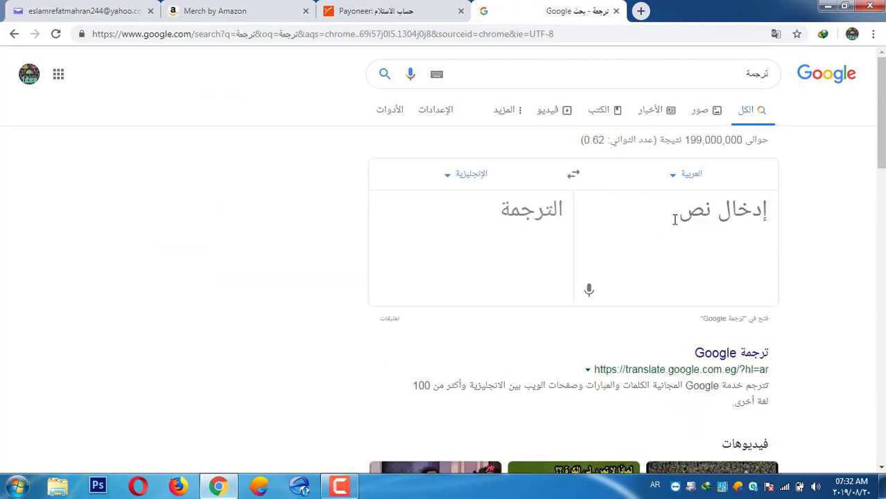
text(اعمل)
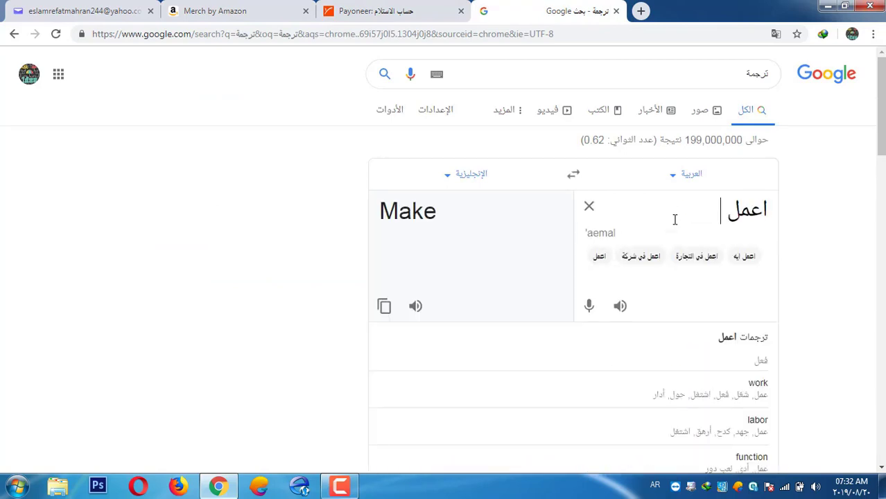
text( بمجال الت)
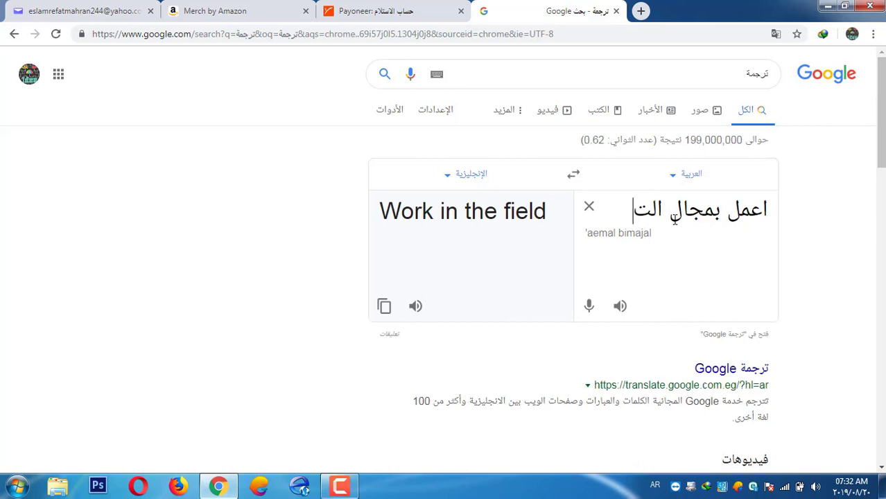
text(صميم م)
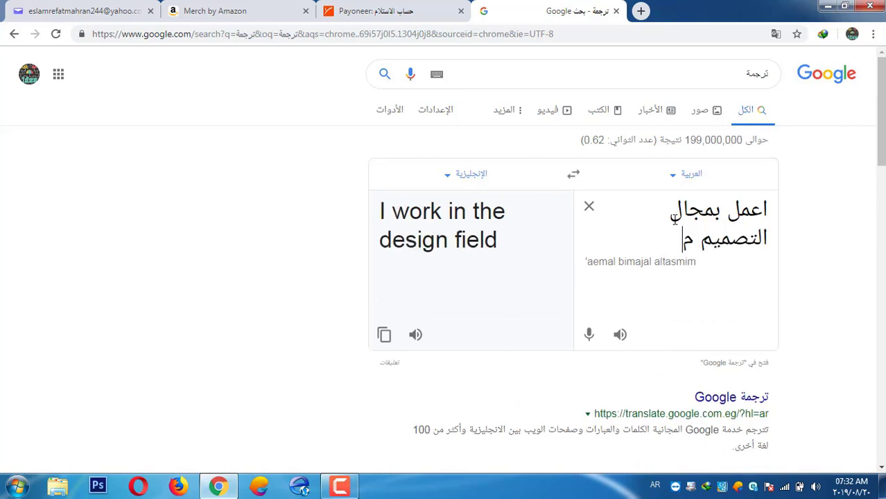
text(نذ)
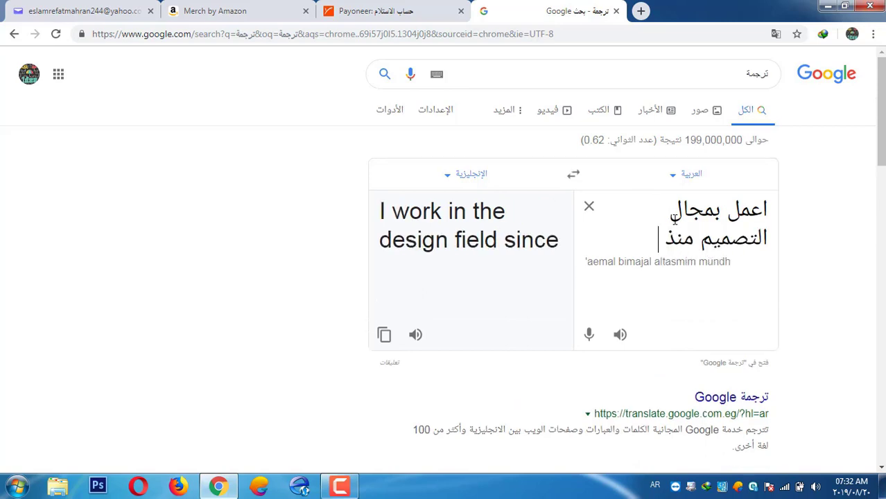
text( عشرة ا)
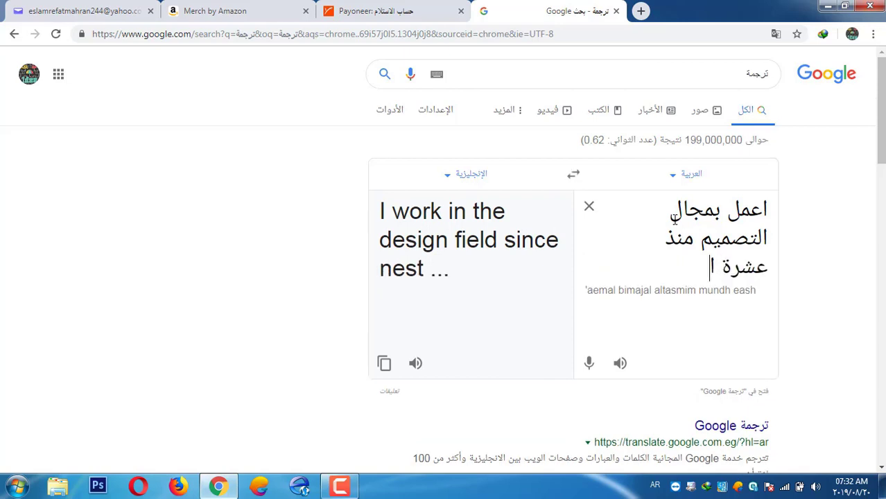
text(وام)
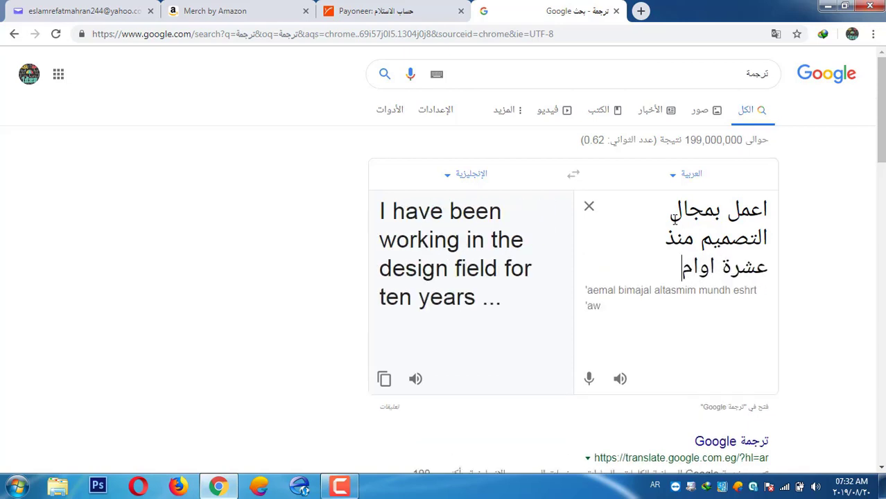
key(BackSpace)
key(BackSpace)
key(BackSpace)
text(ع)
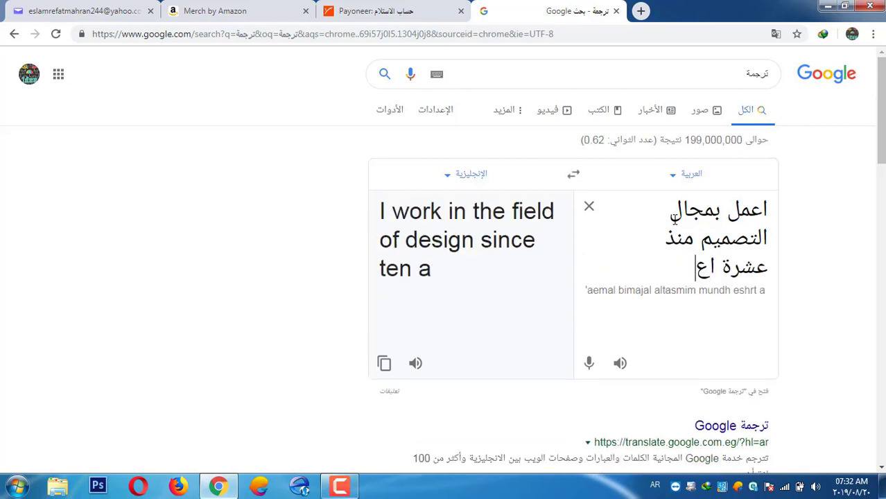
text(وام)
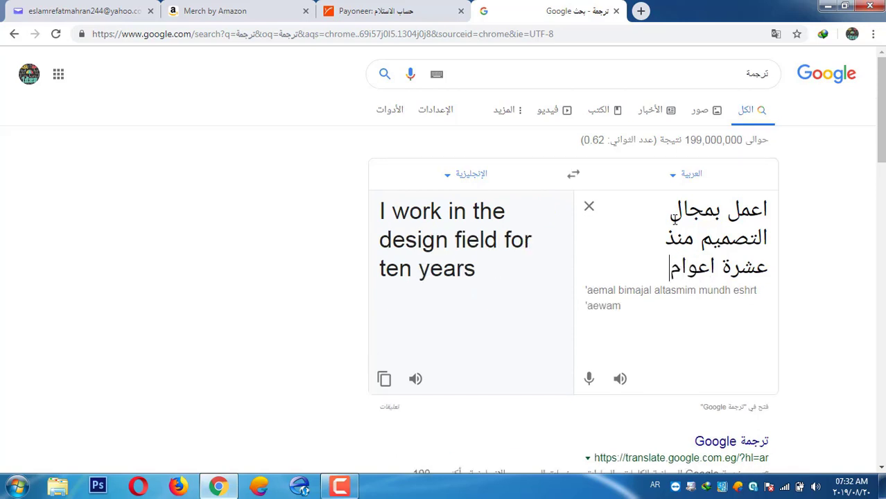
triple_click(461, 215)
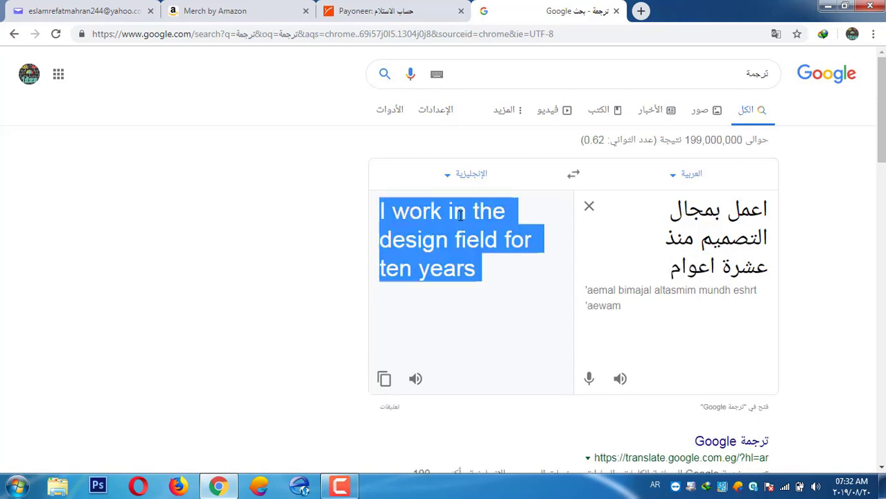
- Paste the design-work line into Additional Information, end it with a period, and clear the translator input
click(229, 12)
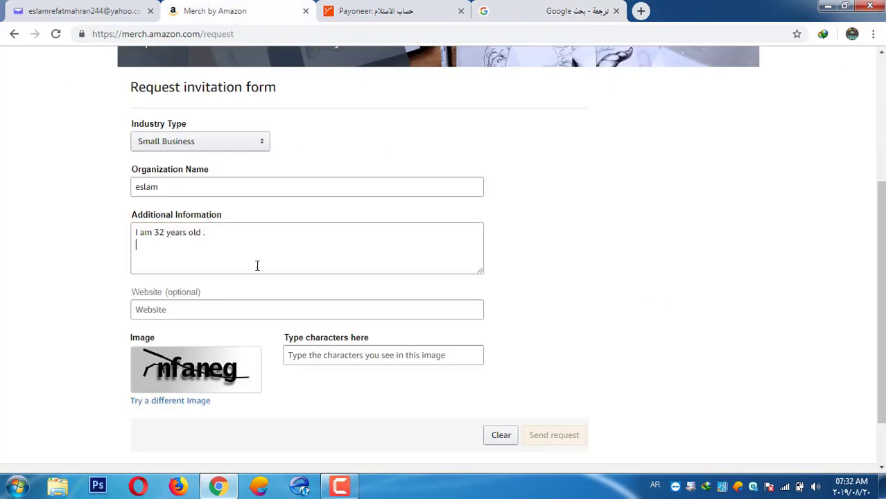
click(257, 266)
key(ctrl+v)
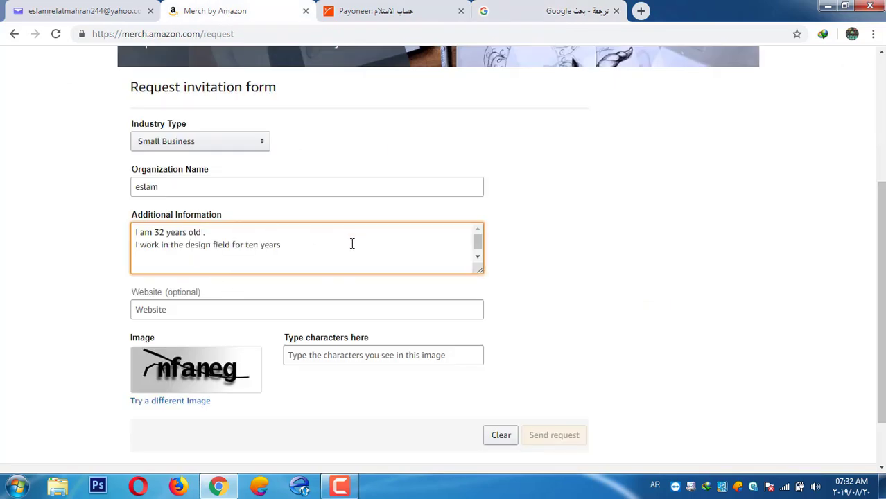
click(303, 243)
text(.)
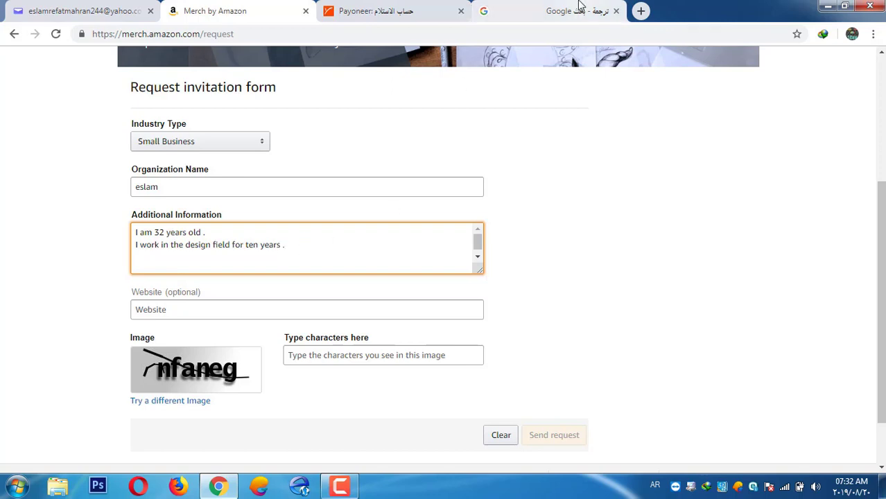
click(579, 6)
click(587, 208)
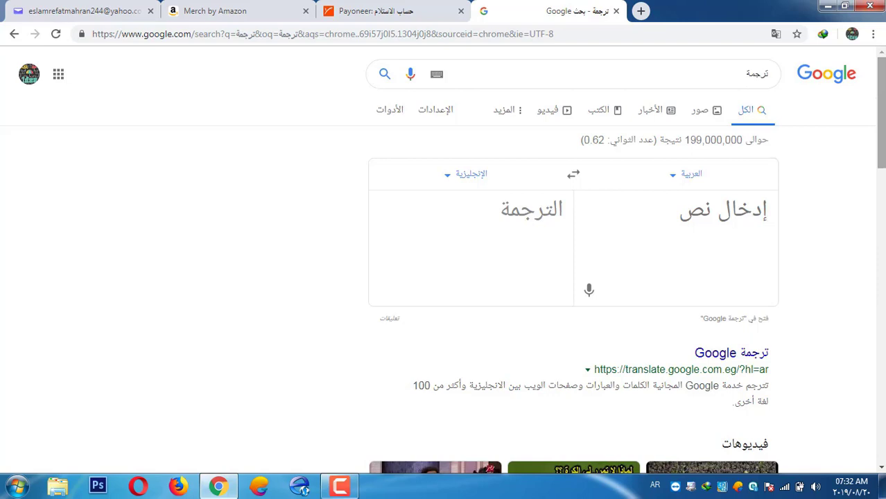
- Translate the Arabic wish to share design and marketing experience into English and copy the result
text(اتمني)
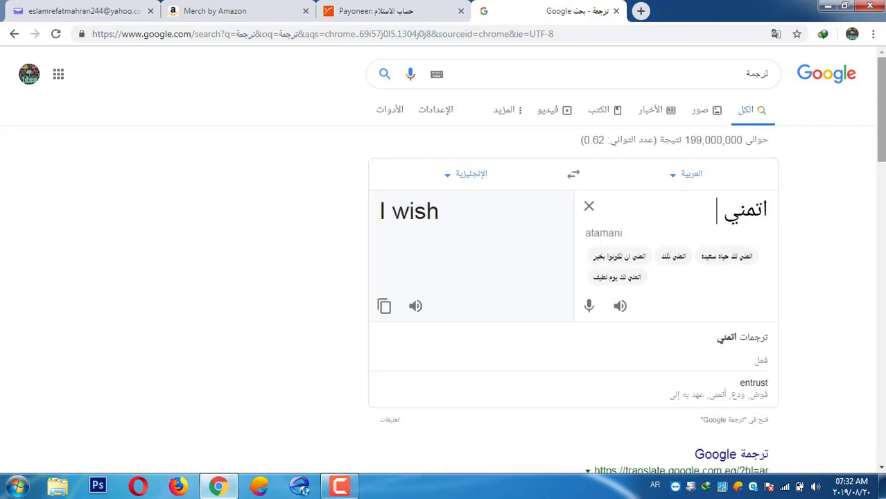
text( ان)
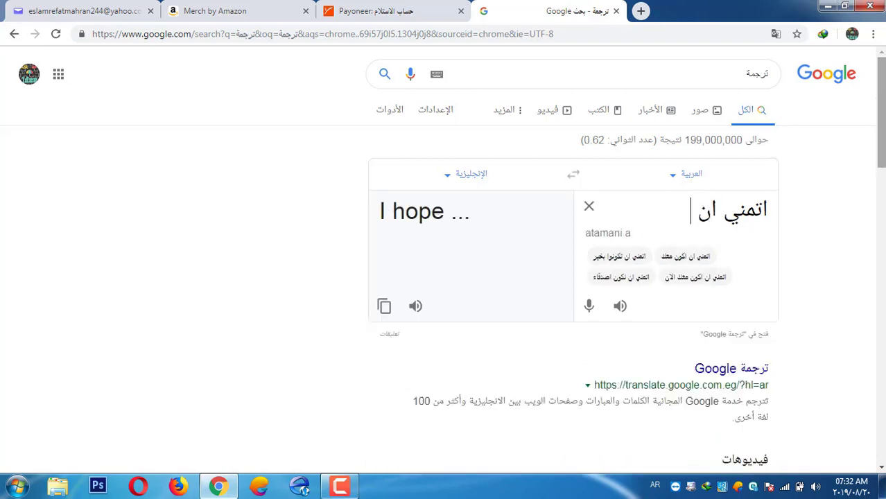
text( ا)
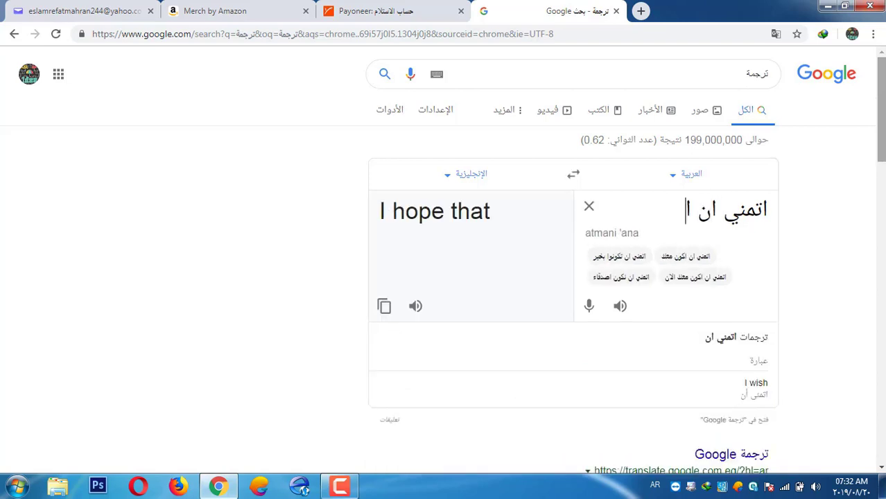
text(تشارك معكم)
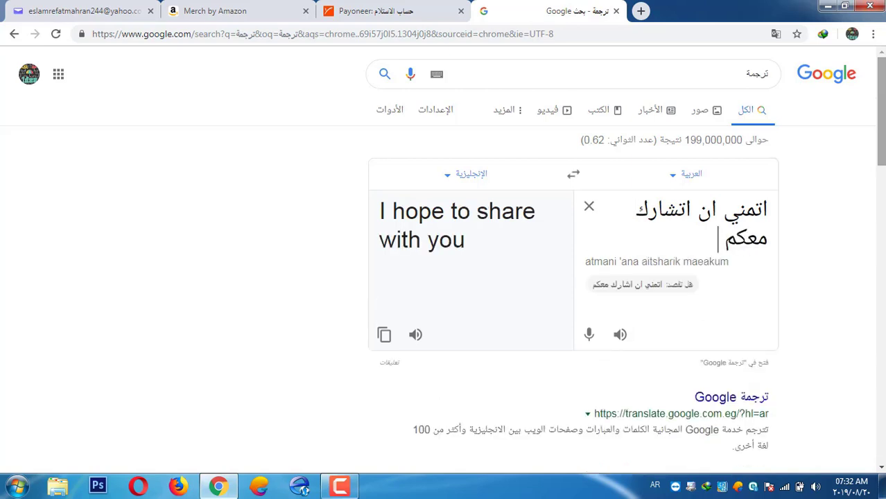
text( بخبراتي في)
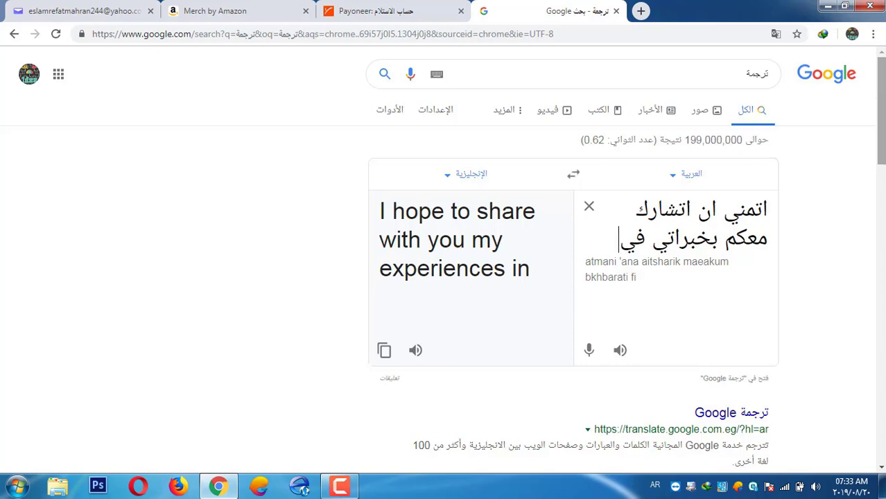
text(مجال التص)
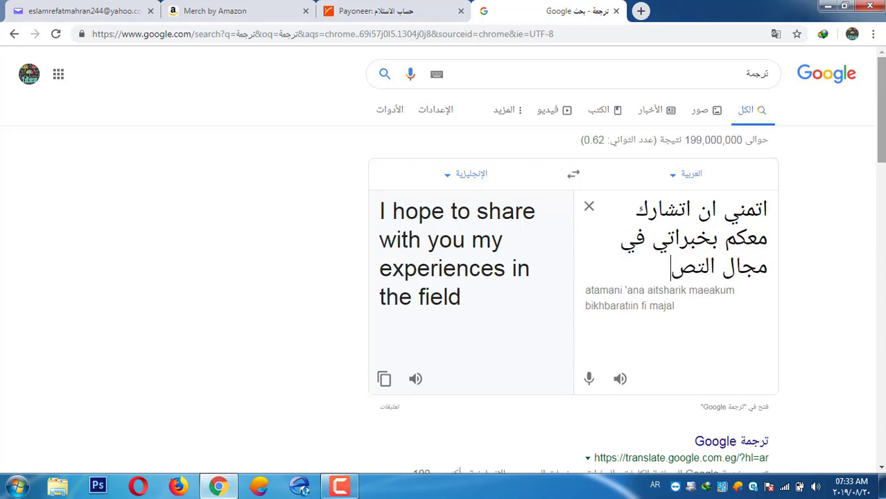
text(ميم والتسويق)
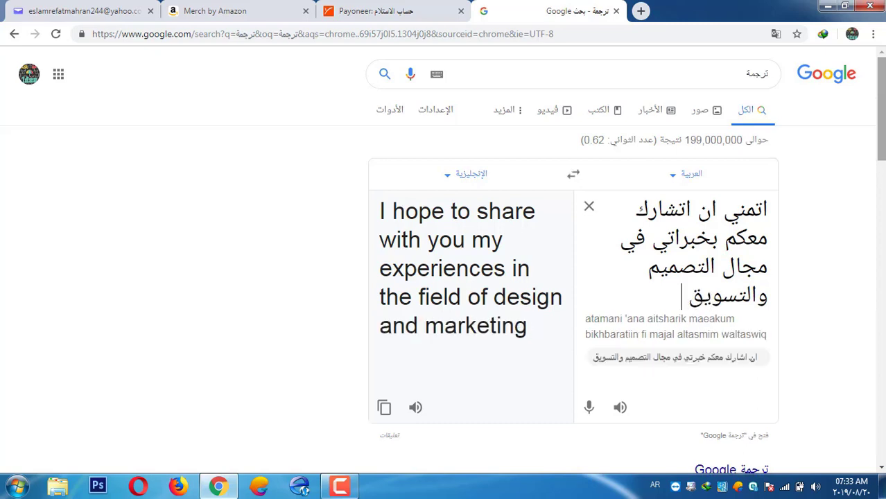
triple_click(477, 217)
key(ctrl+c)
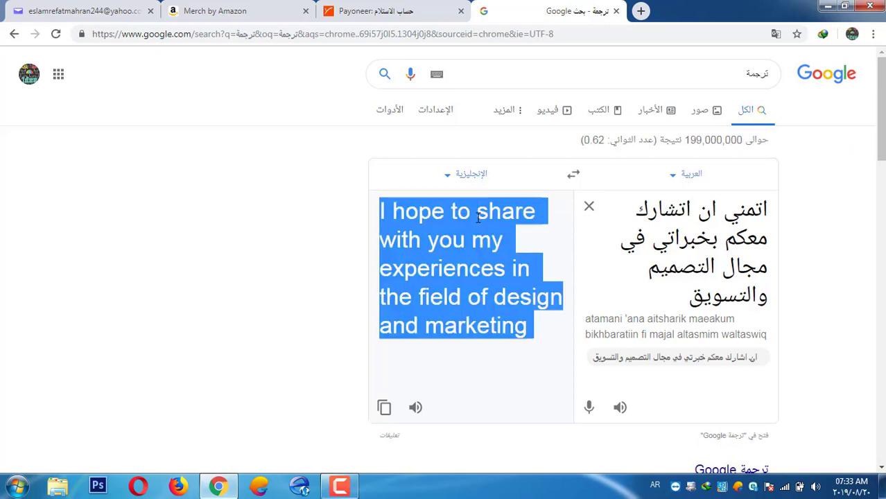
click(215, 10)
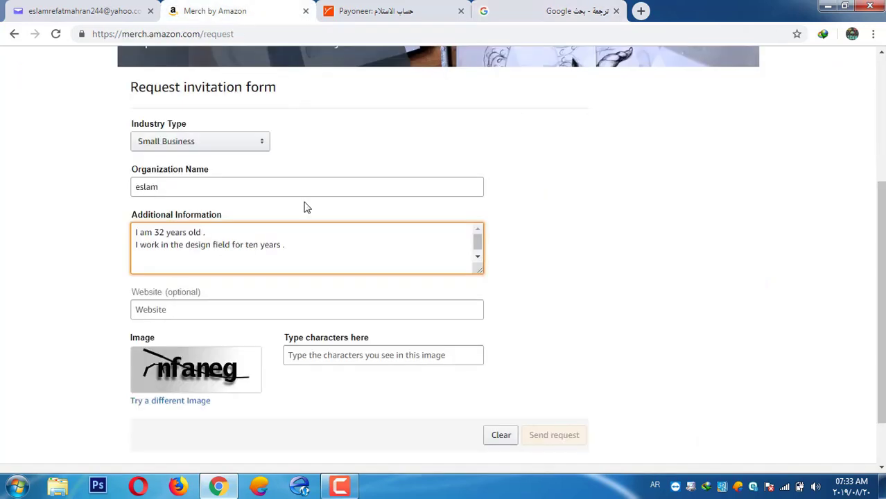
- Paste 'I hope to share with you my experiences in the field of design and marketing.' as the third line
click(141, 258)
key(ctrl+v)
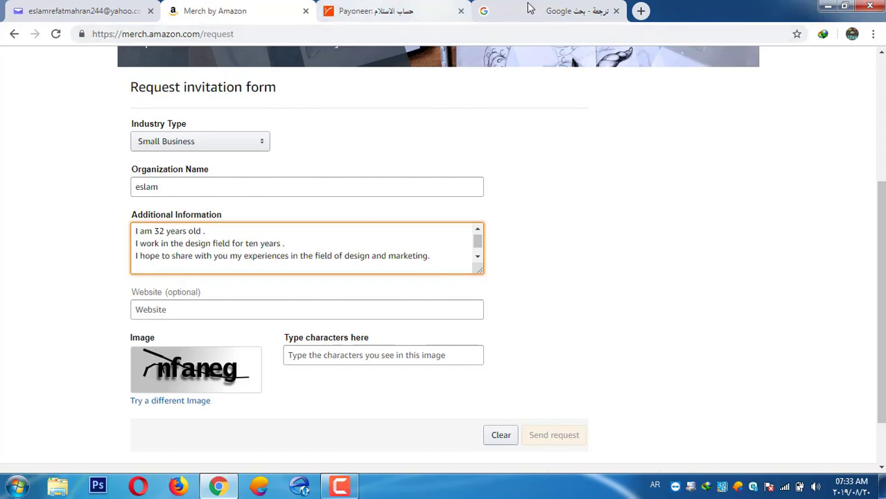
click(560, 12)
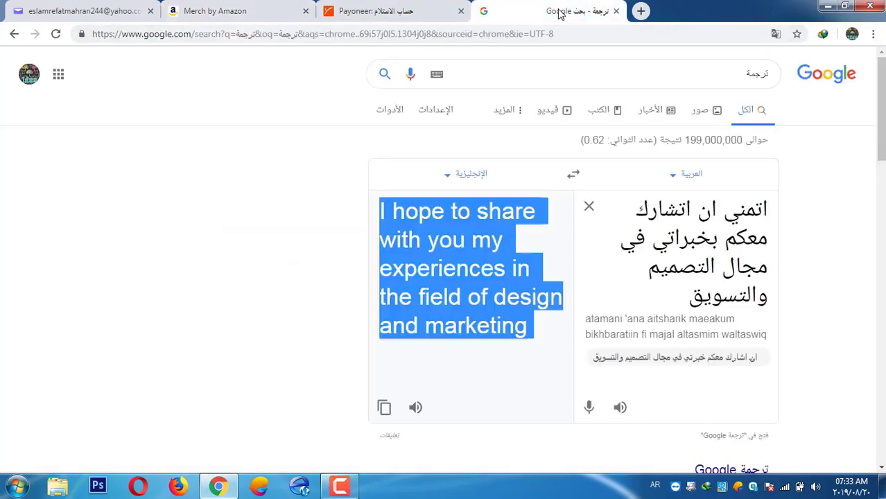
- Clear the translator and translate 'شكرا لكم' into 'thank you', selecting the English output
click(589, 210)
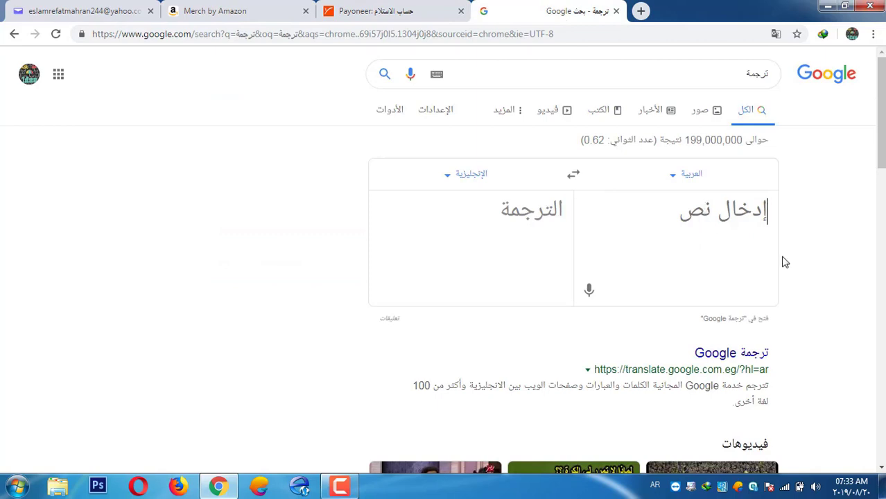
text(شكرا لكم)
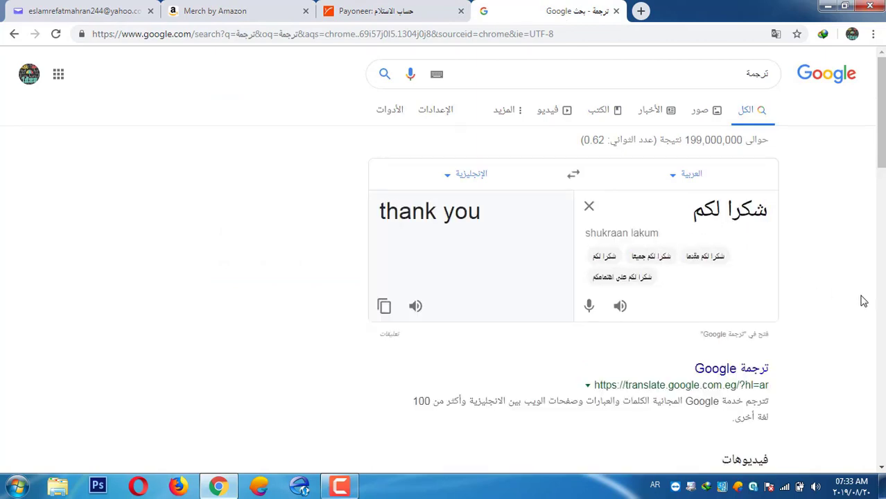
triple_click(430, 218)
key(ctrl+c)
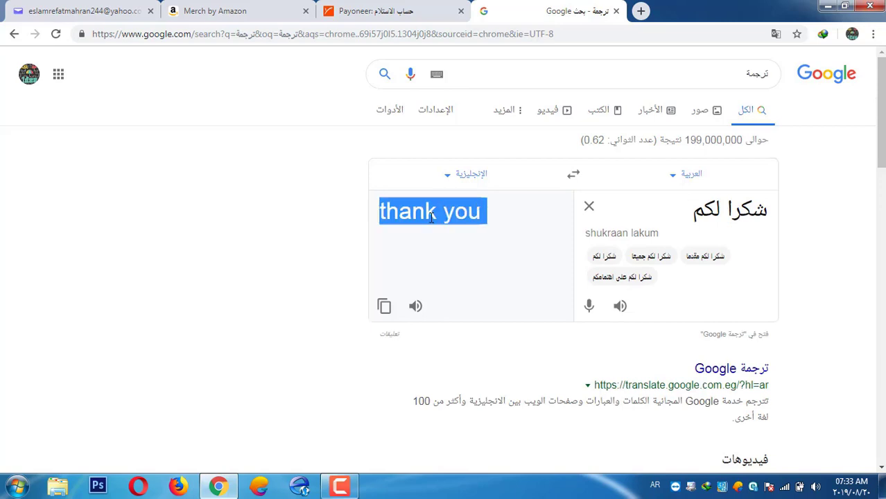
- Paste 'thank you' as the fourth, closing line of Additional Information
click(228, 11)
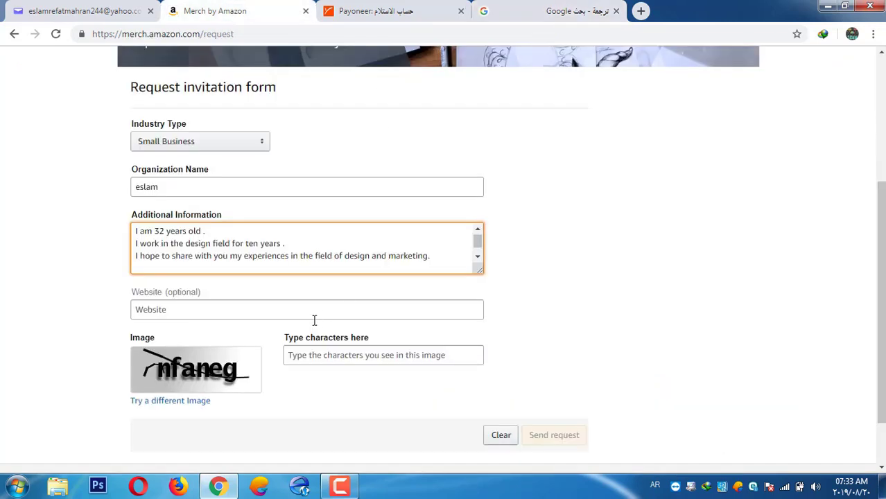
click(148, 262)
key(ctrl+v)
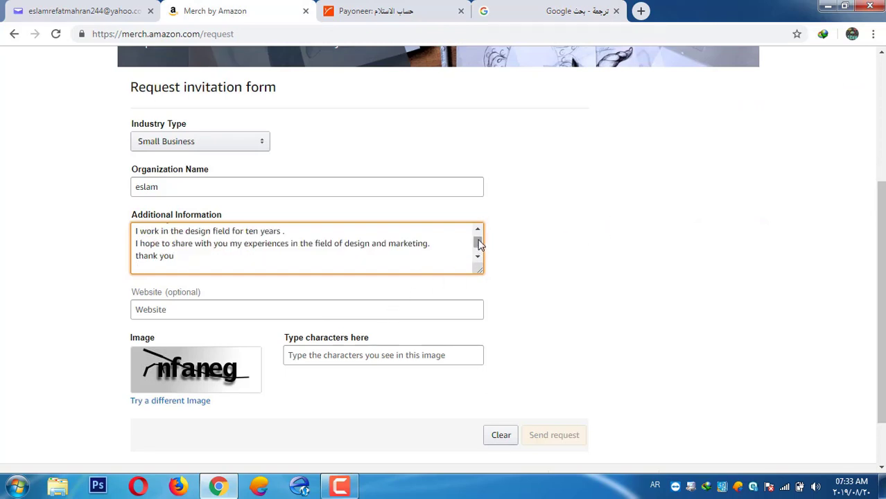
drag(475, 245, 479, 239)
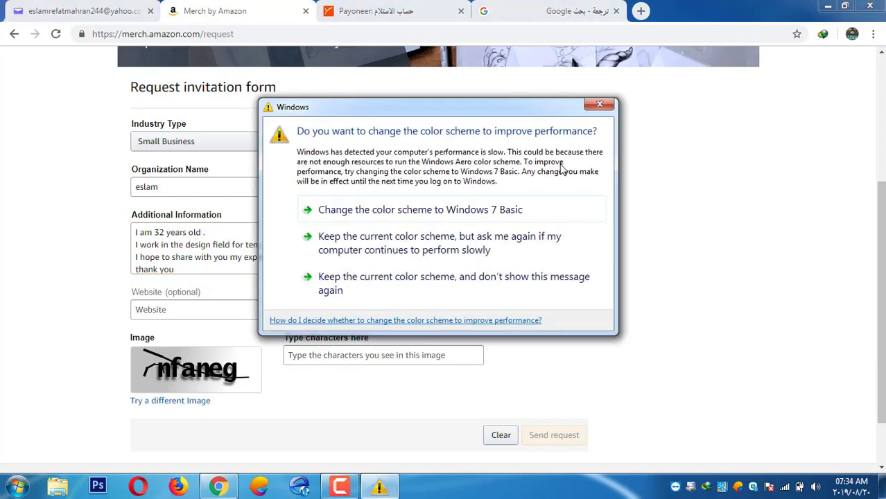
- Dismiss the Windows prompt and enter captcha 'nfaneg' with the keyboard switched to English
click(600, 106)
click(385, 351)
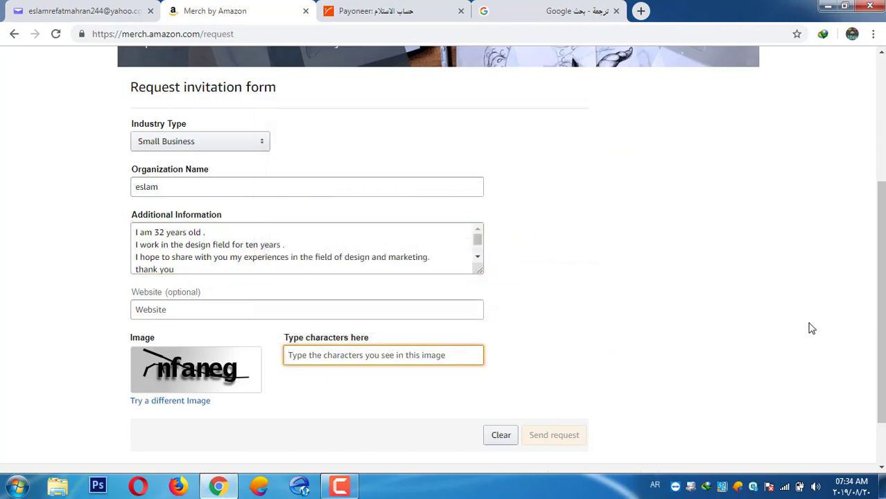
text(ى)
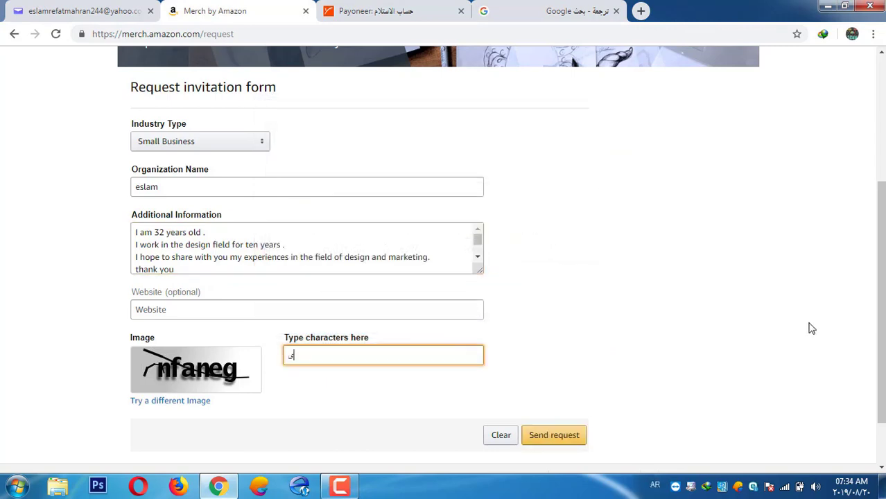
key(BackSpace)
key(alt+shift)
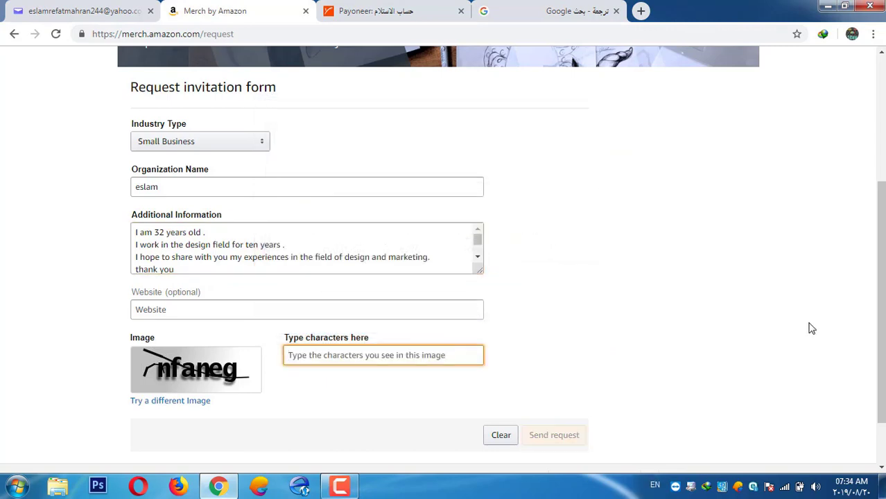
text(nfa)
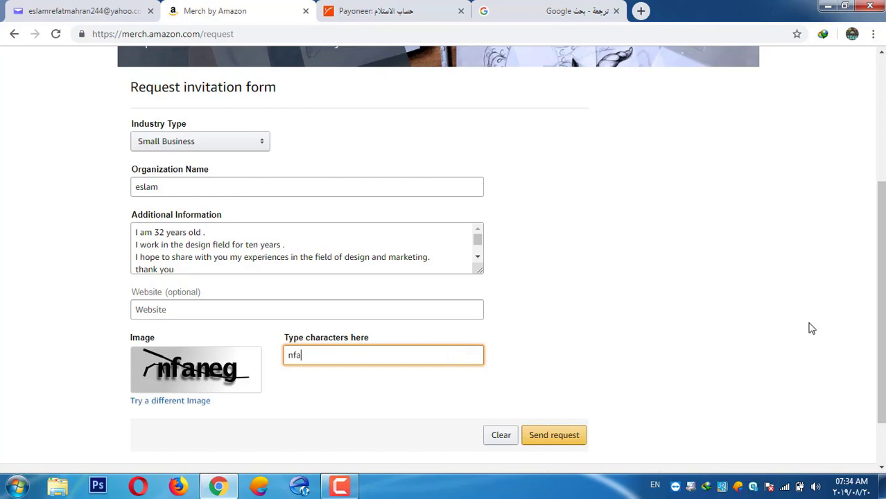
text(neg)
- Submit the request, then replace the rejected captcha with the new characters '42gggc'
key(ctrl+a)
click(564, 443)
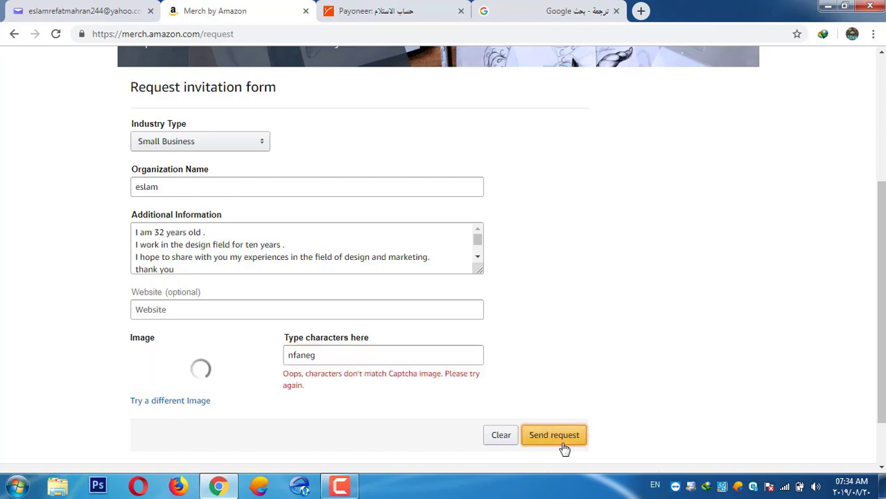
double_click(353, 359)
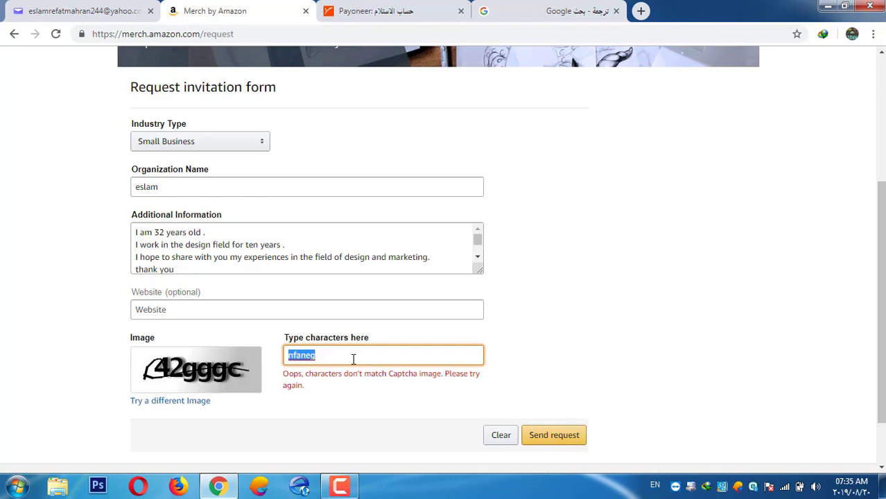
text(42gggc)
- Send the request with captcha '42gggc' and scroll through the submission confirmation page
click(553, 435)
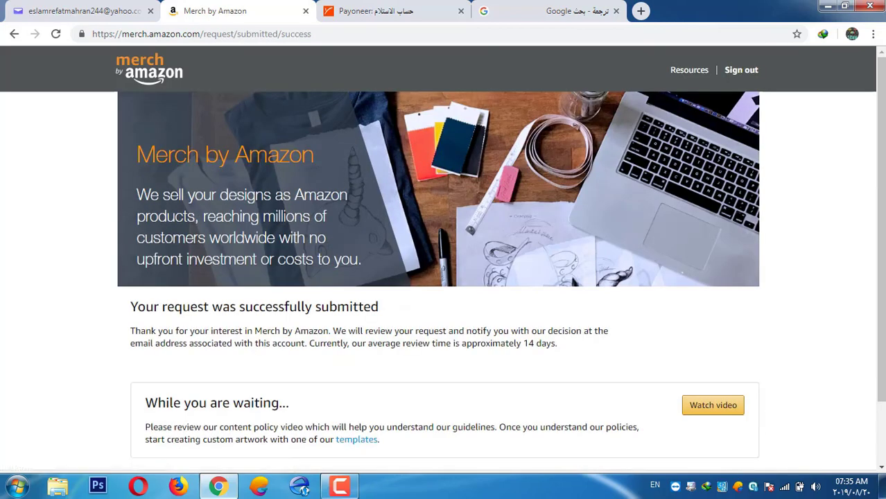
scroll(857, 324, down, 2)
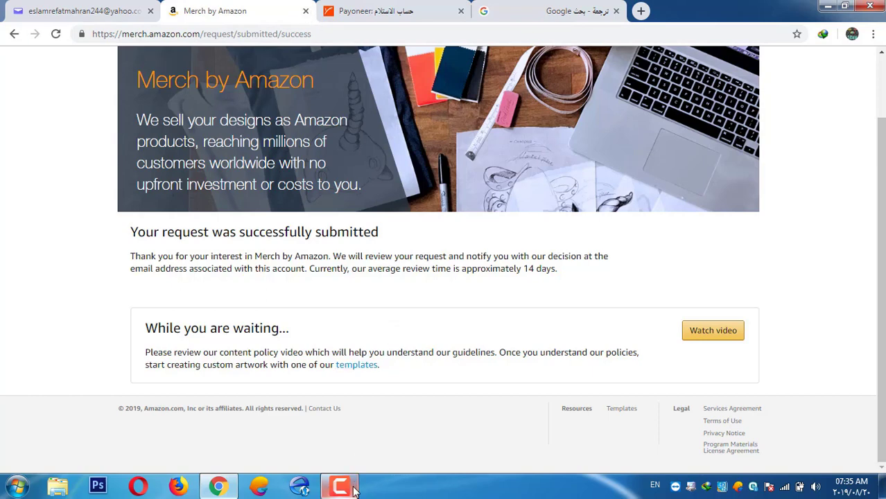
mouse_move(353, 491)
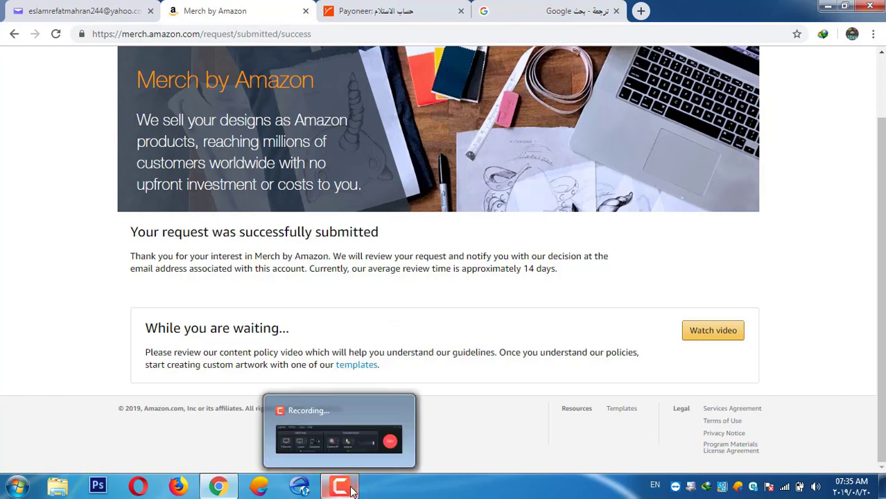
click(348, 489)
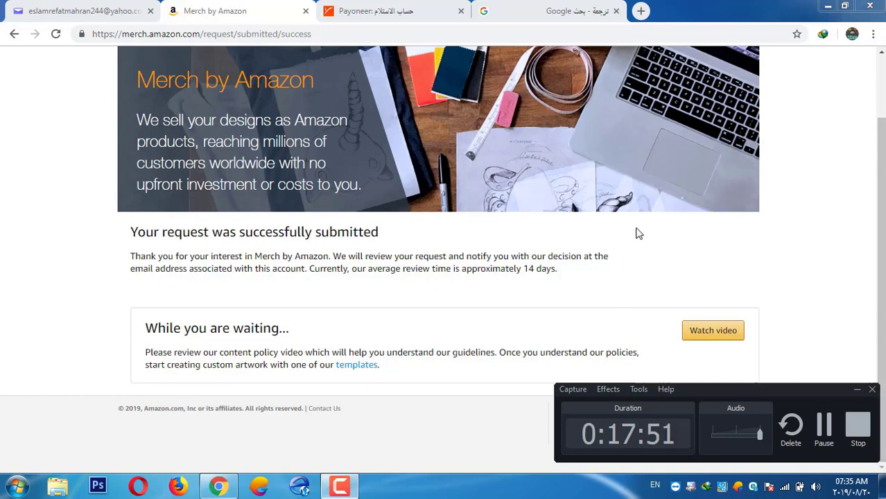
click(858, 424)
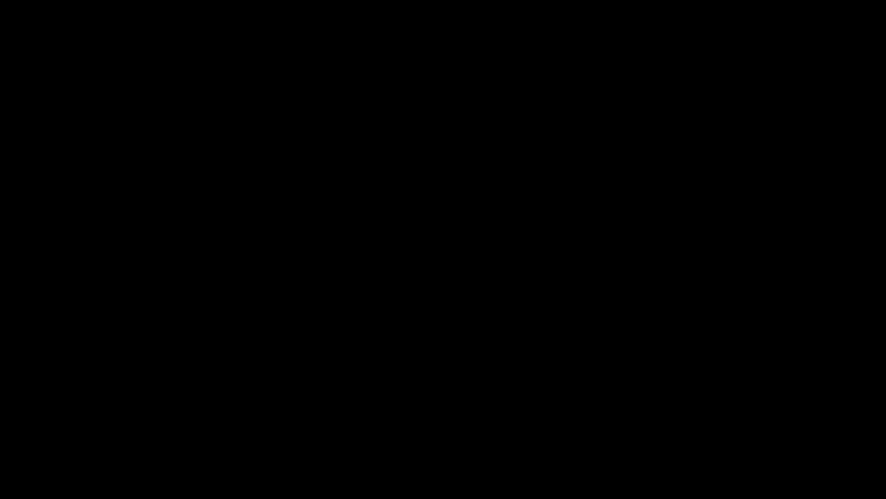